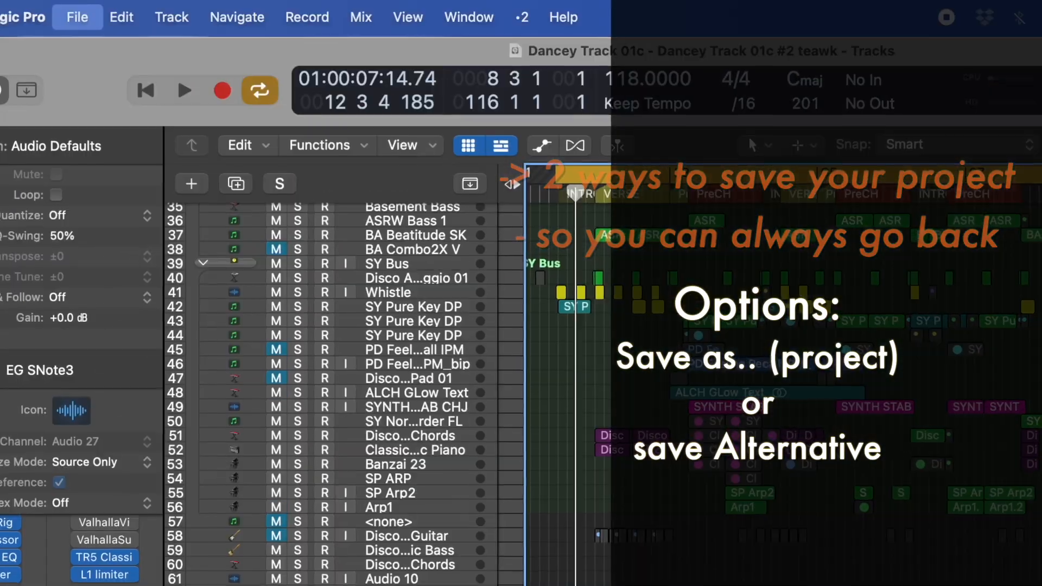
Save the project under the new name "Dancey Track 01d (Clean up)" in the Dancey track folder.
click(174, 220)
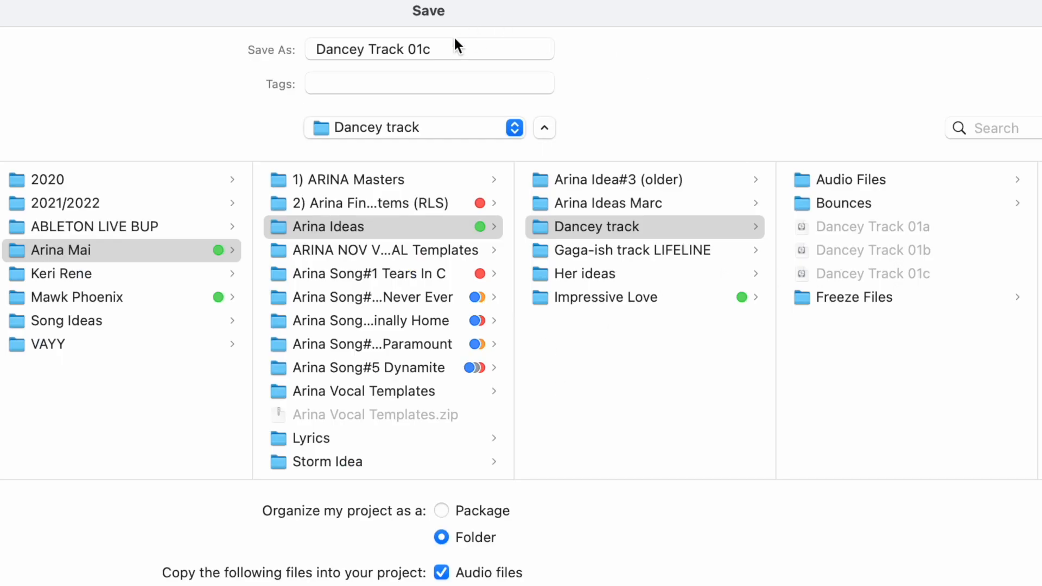
key(Right)
key(BackSpace)
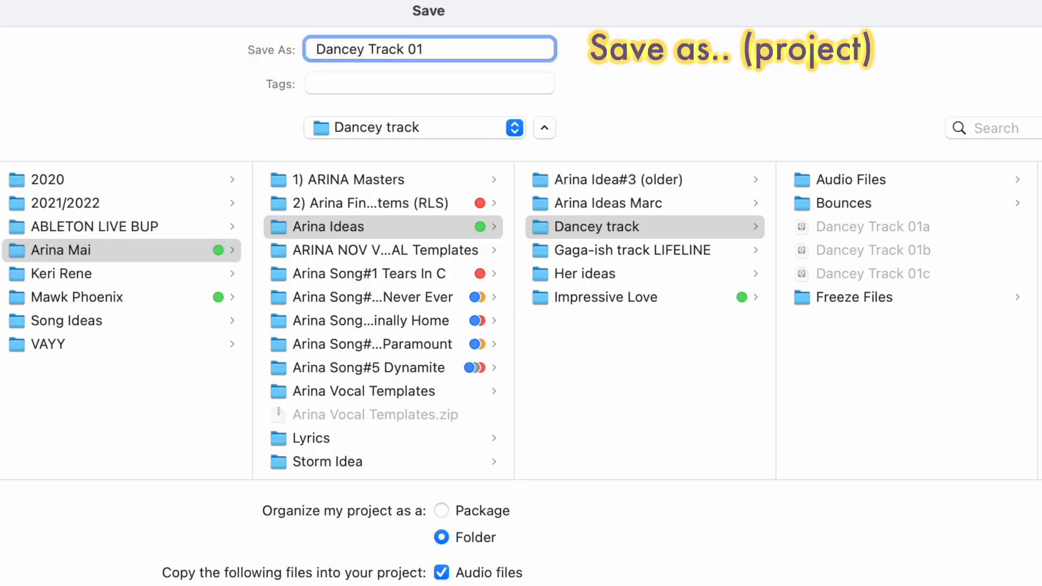
text(d (Clean up)
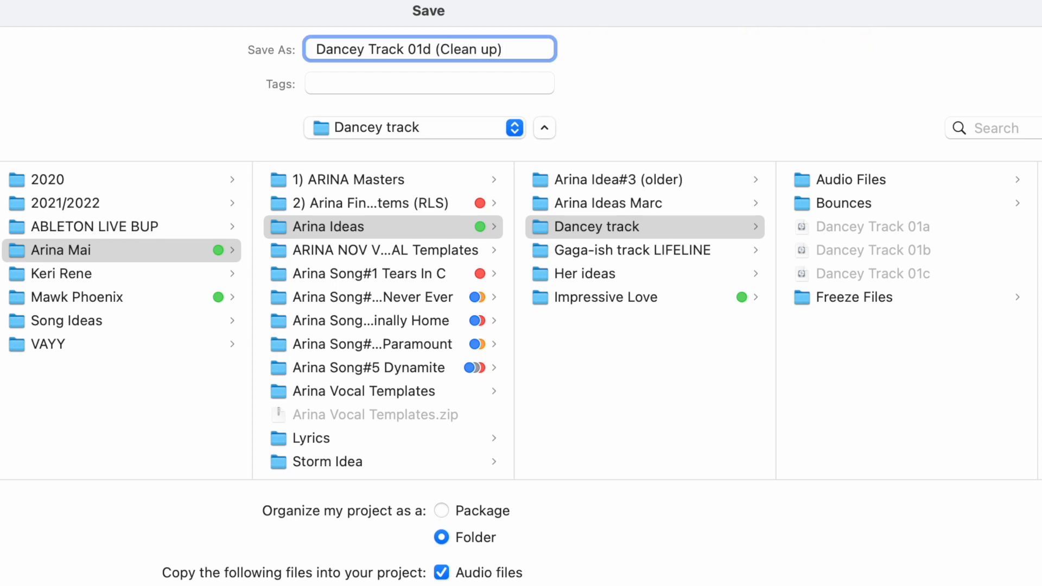
key(Return)
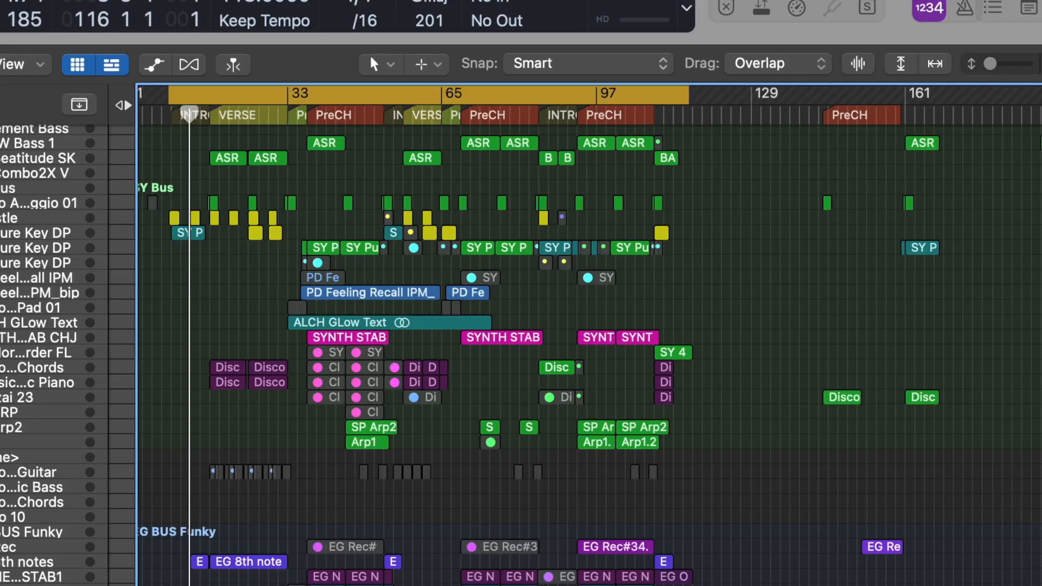
Save a new project alternative named "Dancey Track 01d (Clean up) #4 clean up".
click(107, 9)
mouse_move(319, 402)
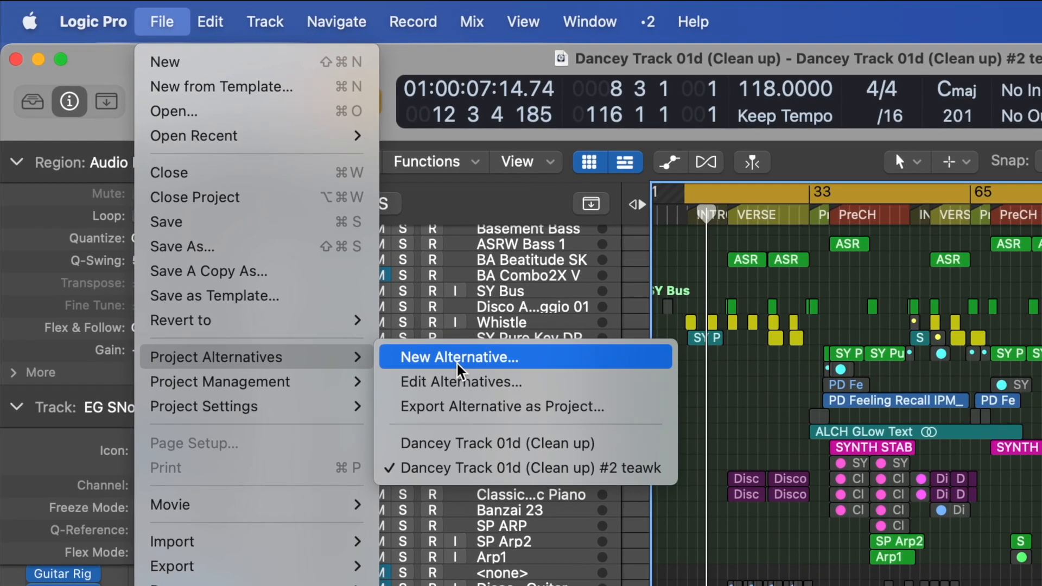
click(457, 359)
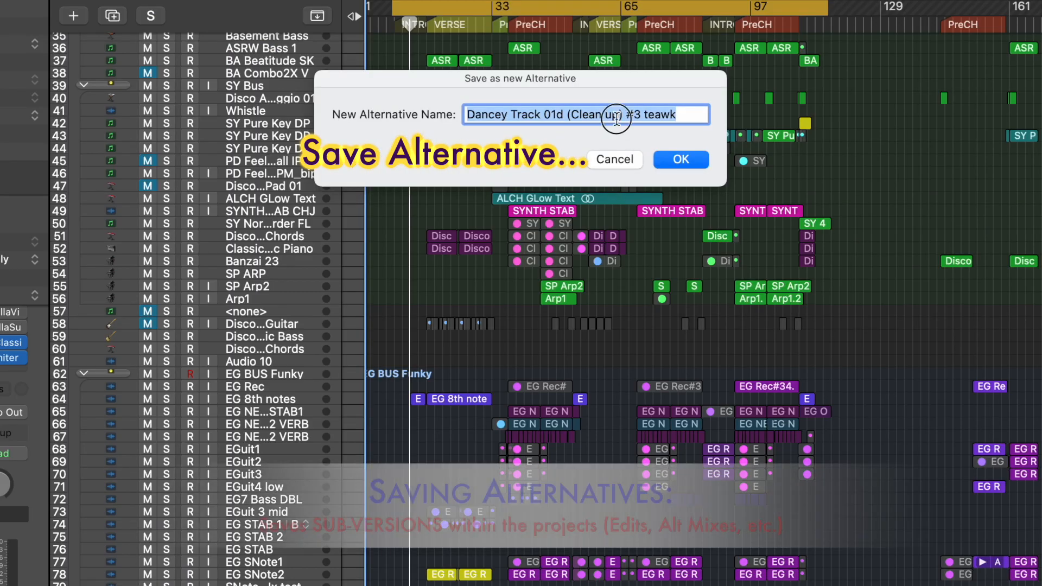
click(621, 114)
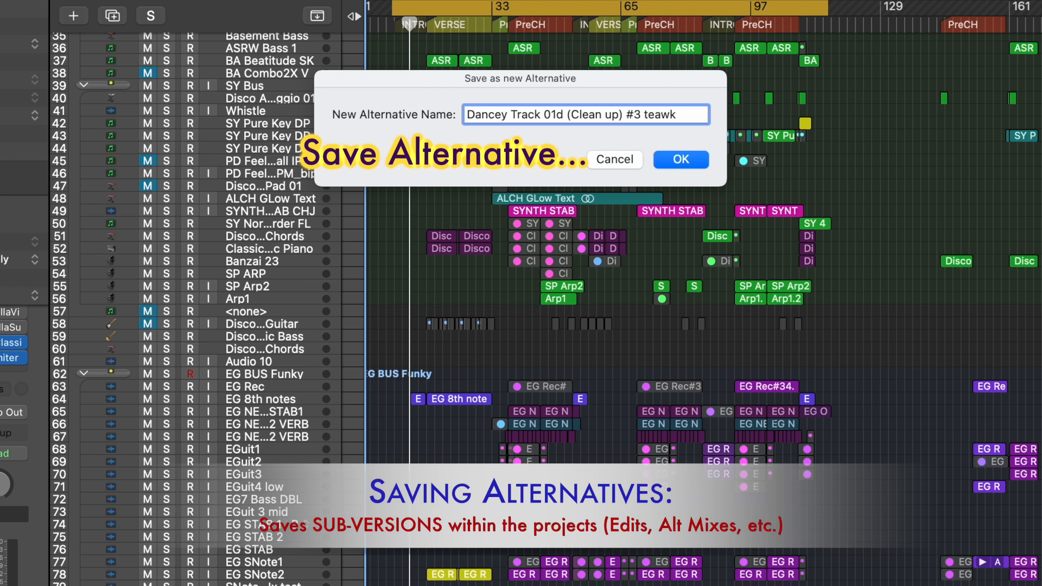
drag(632, 115, 676, 115)
text(4 clean up)
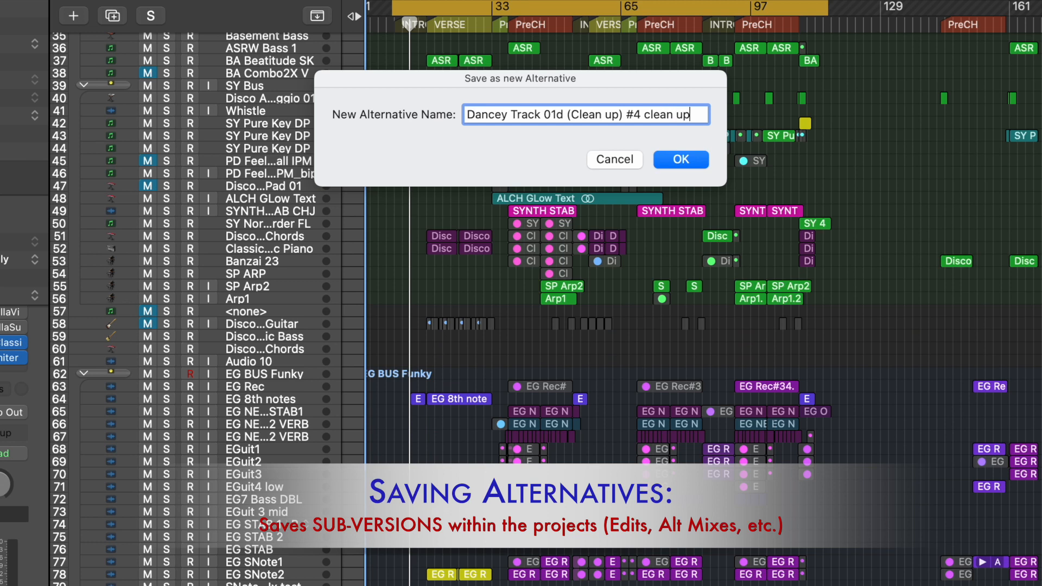
key(Return)
click(0, 1)
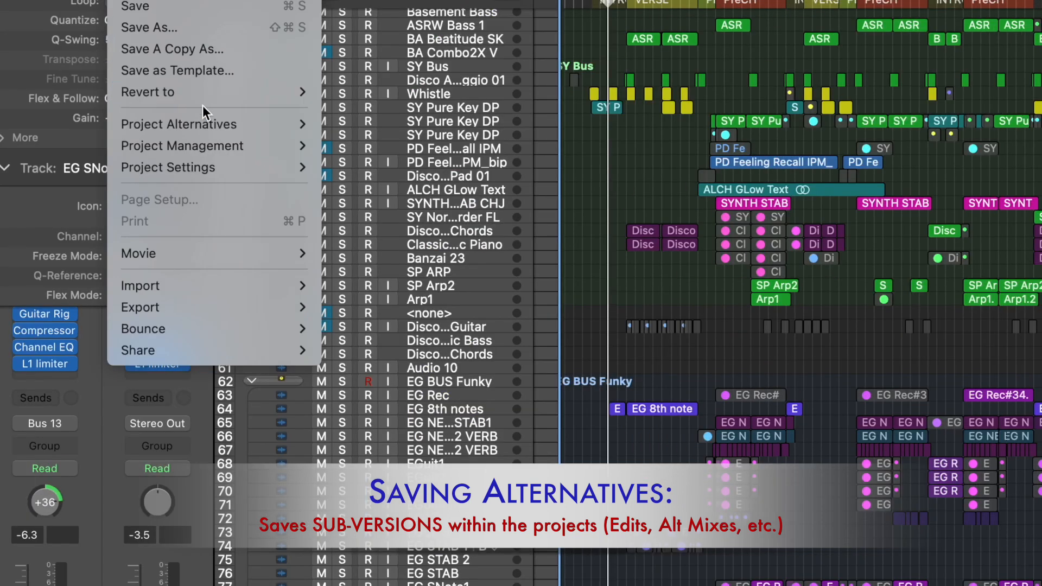
mouse_move(62, 138)
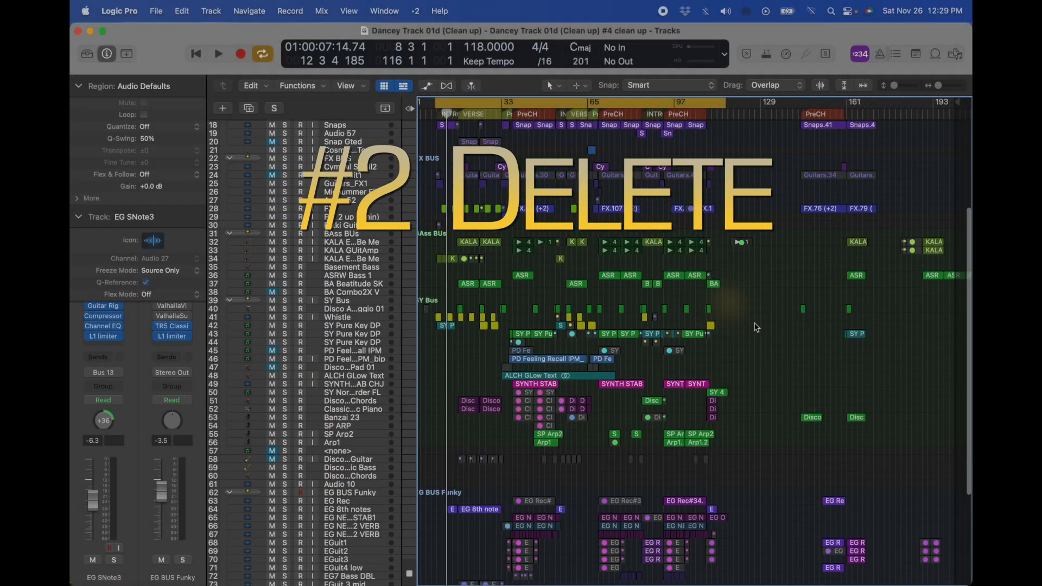
Delete the leftover regions beyond the song's outro and shorten the project end to bar 121.
scroll(755, 326, down, 5)
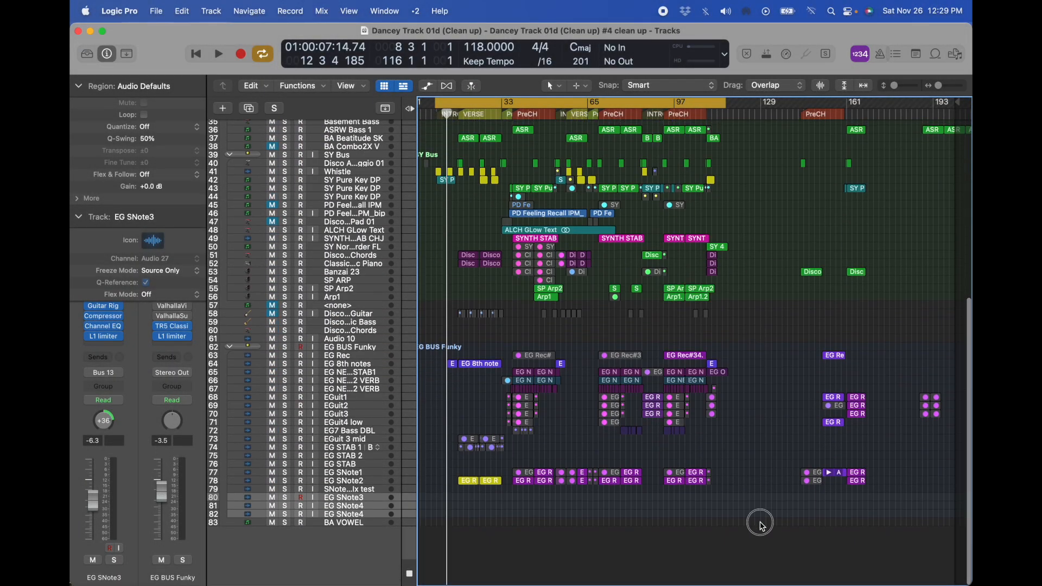
drag(761, 522, 966, 22)
key(Delete)
scroll(584, 389, down, 8)
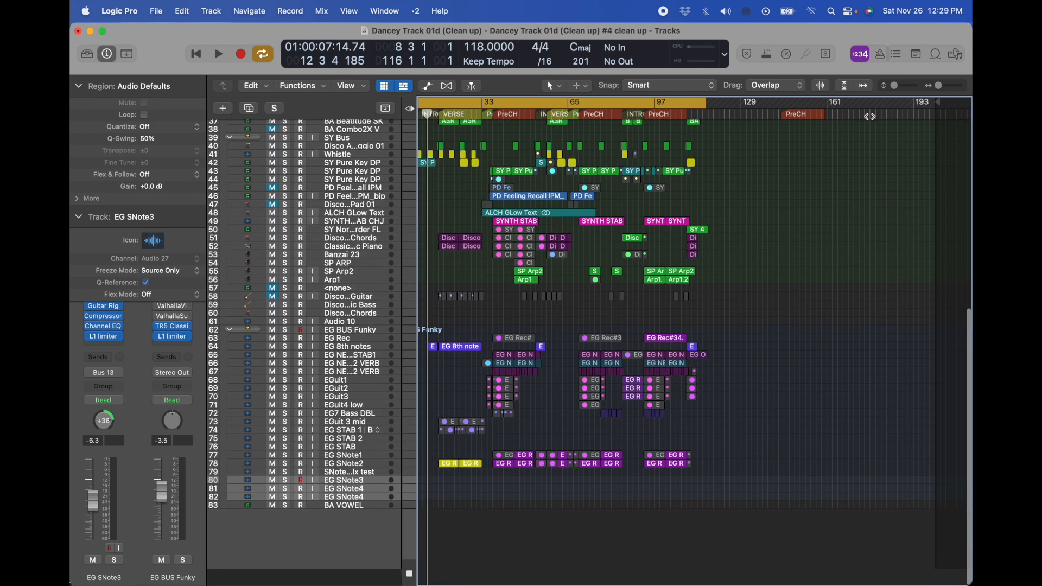
drag(939, 102, 723, 100)
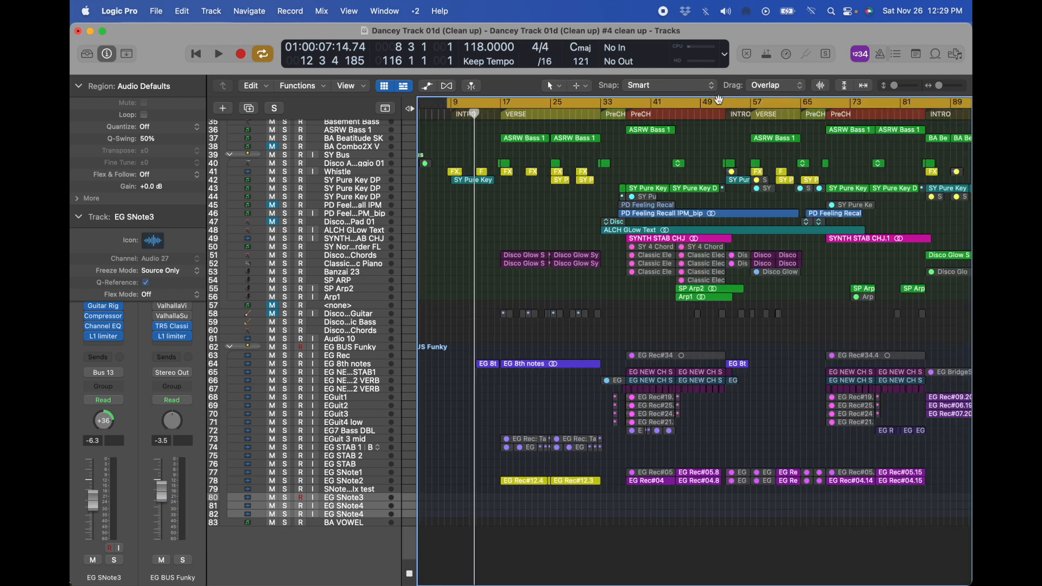
key(z)
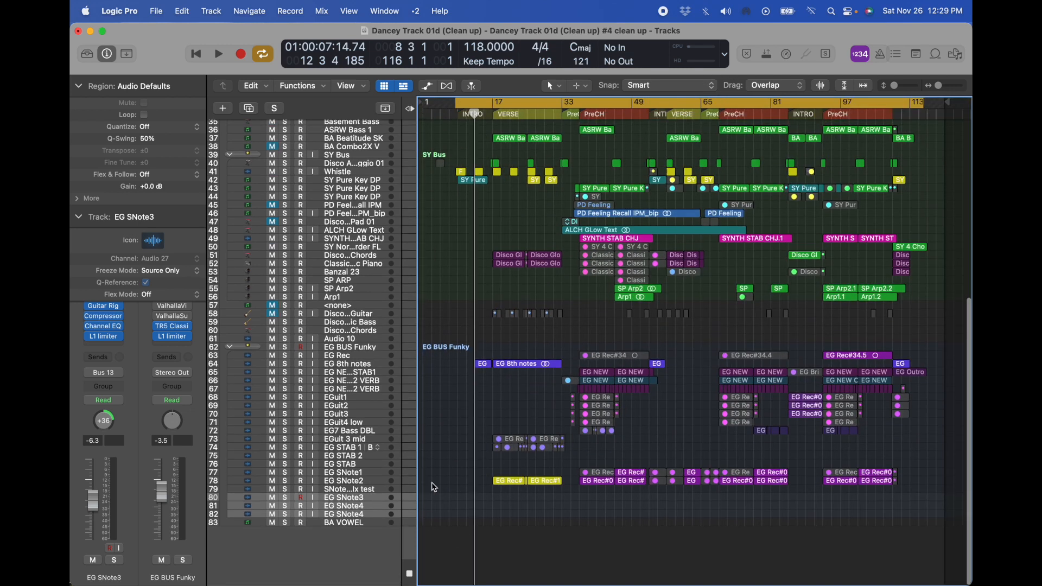
Delete the empty tracks below EG SNote2: SNote Guitar Mix test, EG SNote3, both EG SNote4 tracks and BA VOWEL.
drag(430, 472, 843, 575)
click(371, 331)
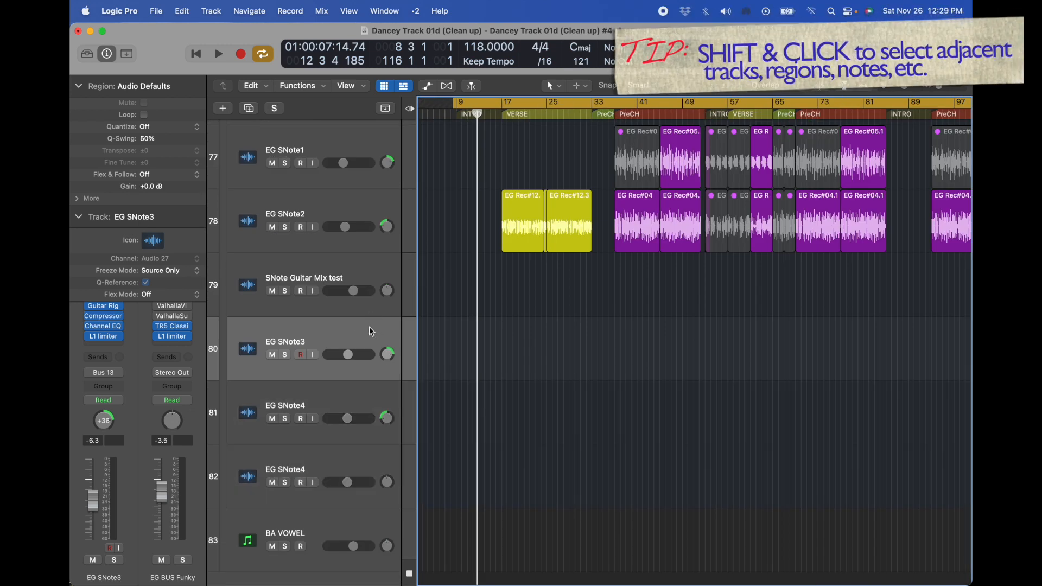
shift+click(364, 461)
key(super+BackSpace)
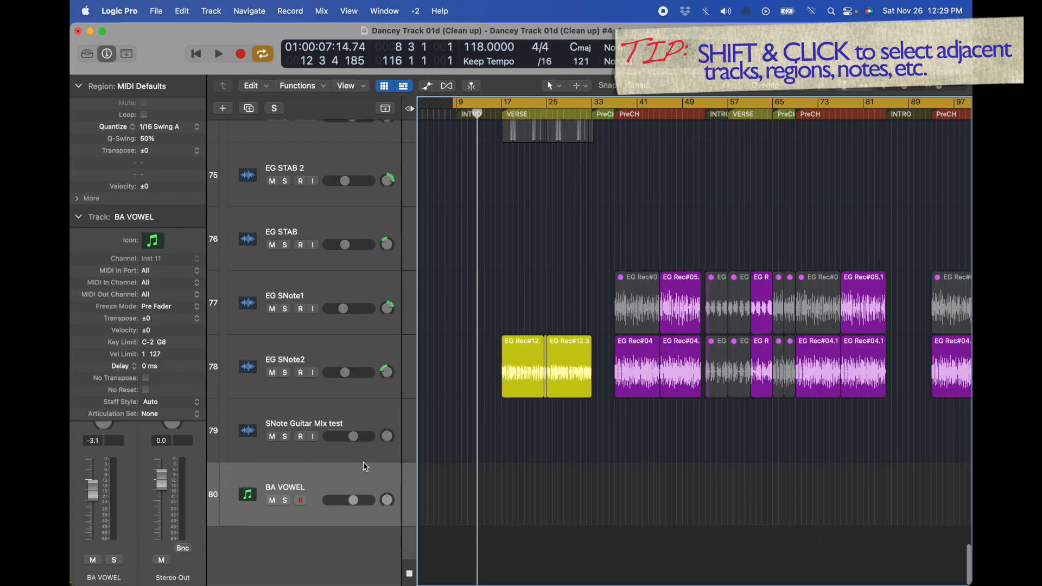
key(z)
click(347, 425)
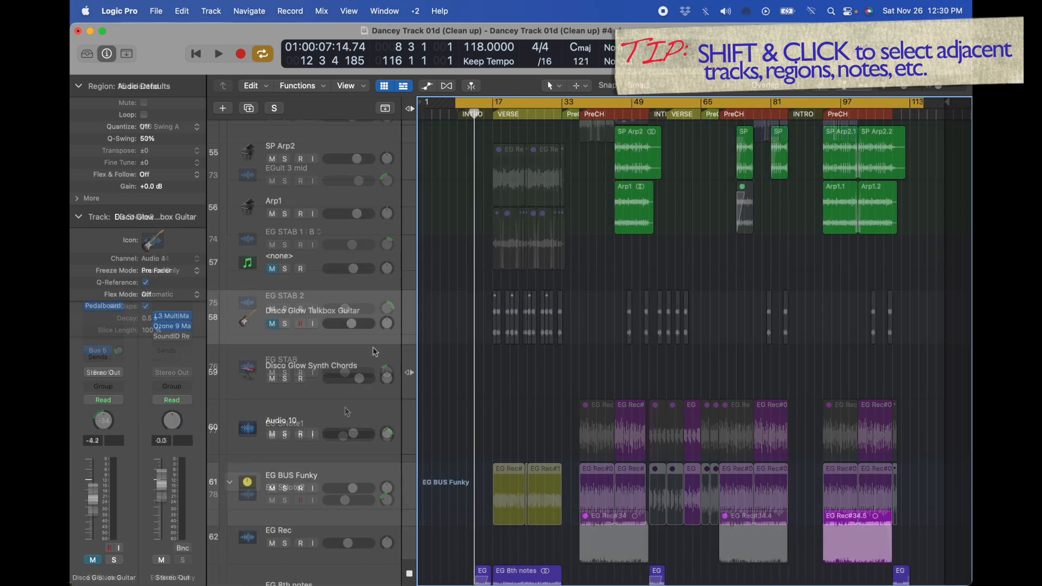
Create a summing track stack from the guitar tracks EG7 Bass DBL through EG SNote2.
scroll(389, 365, down, 5)
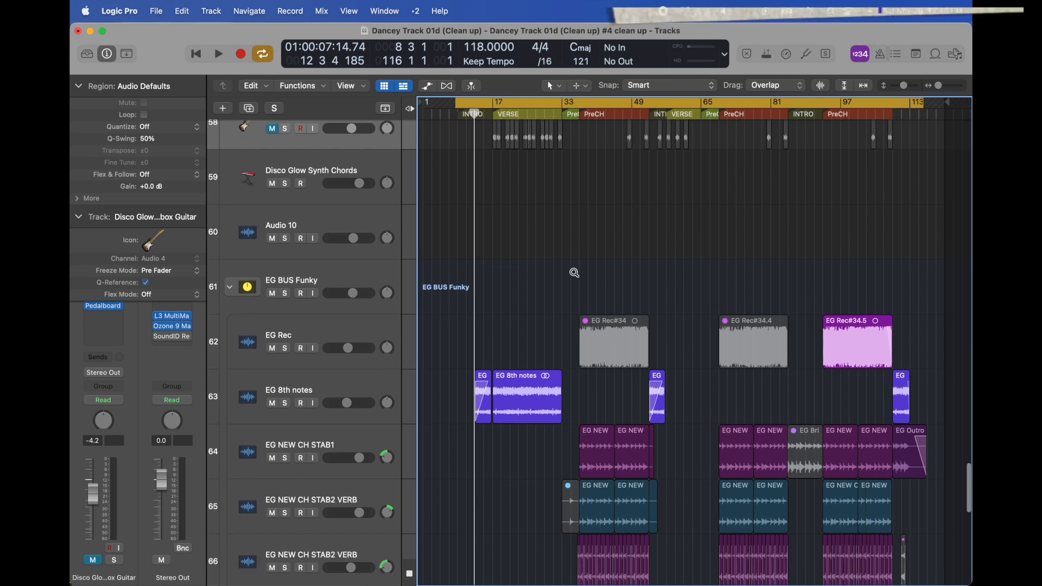
ctrl+alt+click(574, 273)
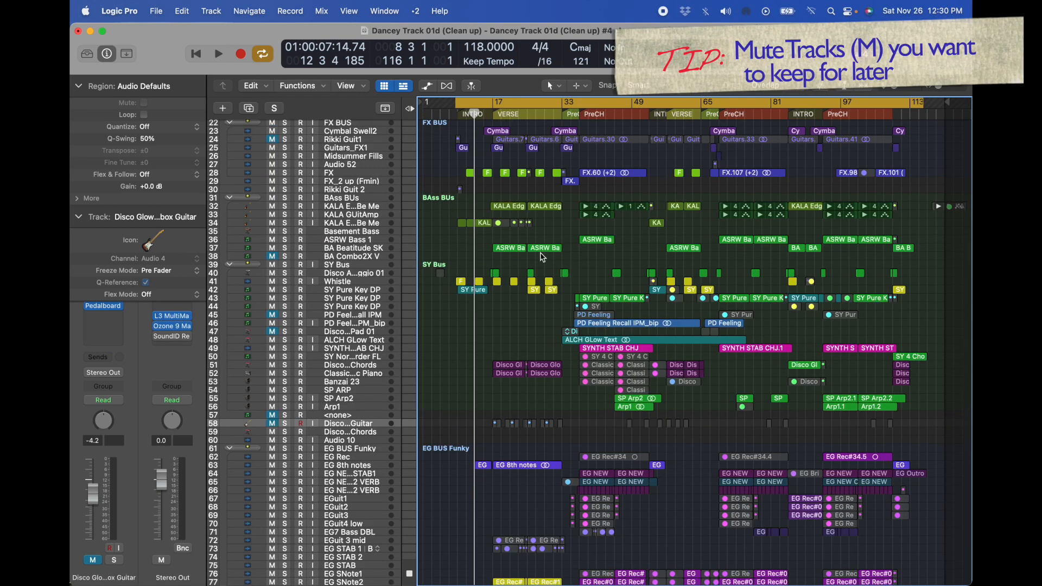
scroll(443, 314, down, 4)
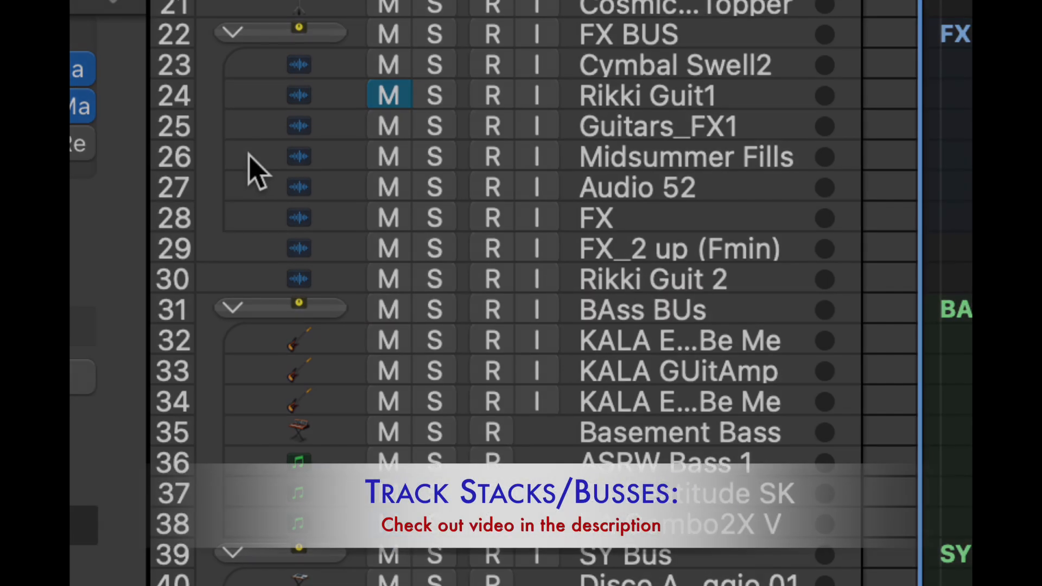
scroll(254, 179, down, 15)
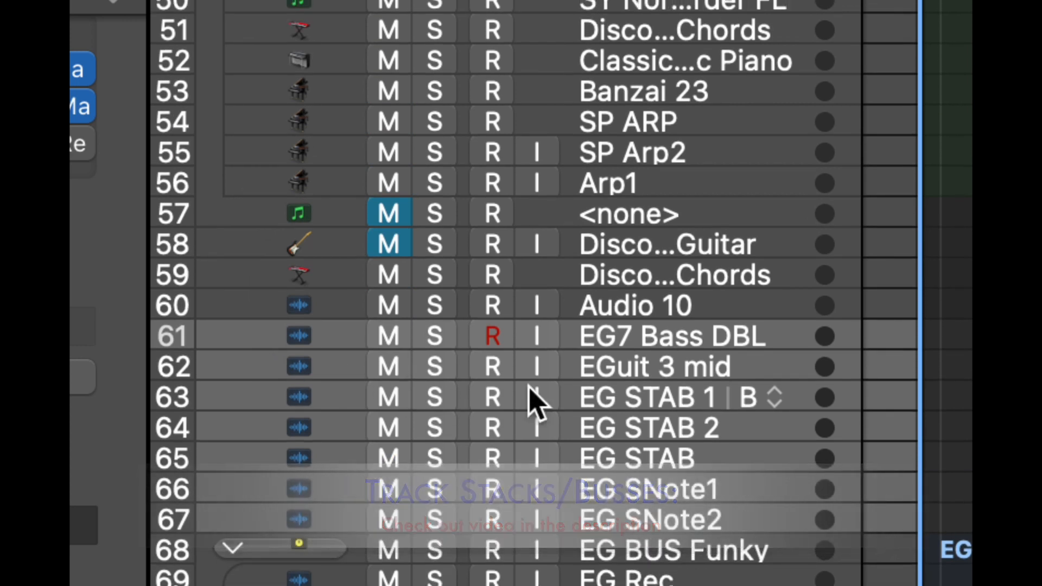
shift+click(612, 517)
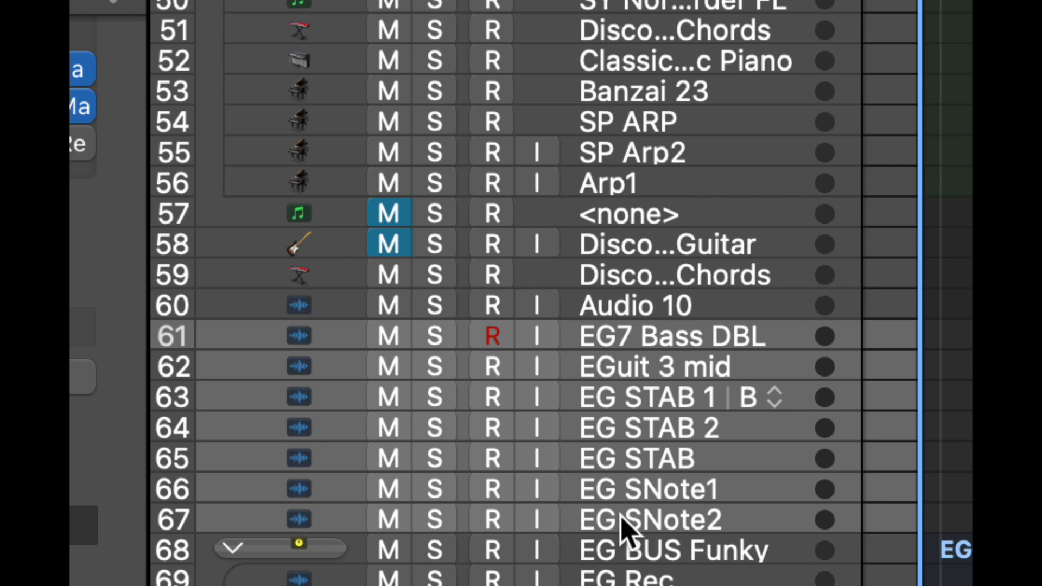
click(621, 518)
right_click(613, 339)
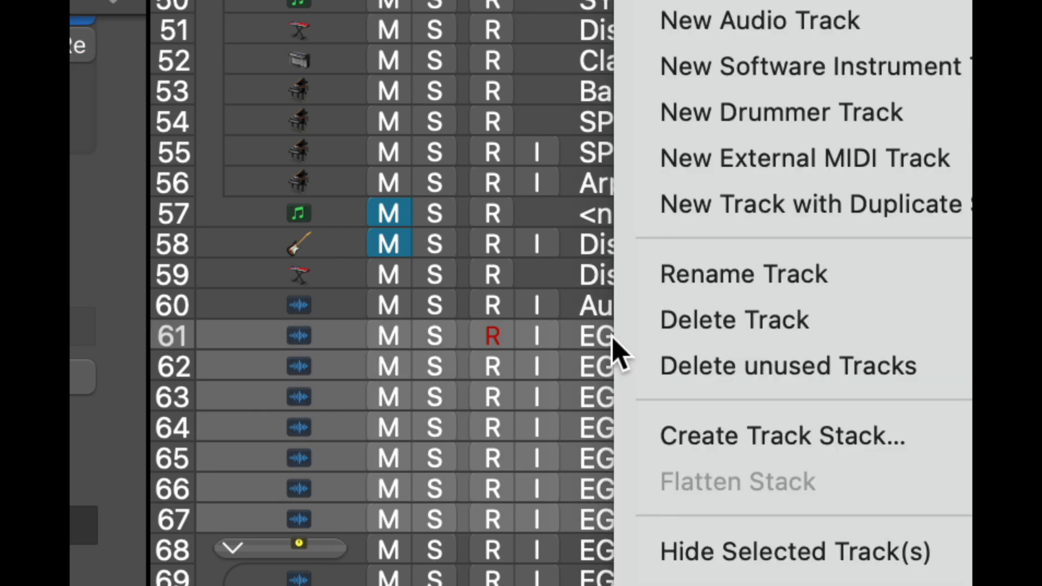
click(785, 441)
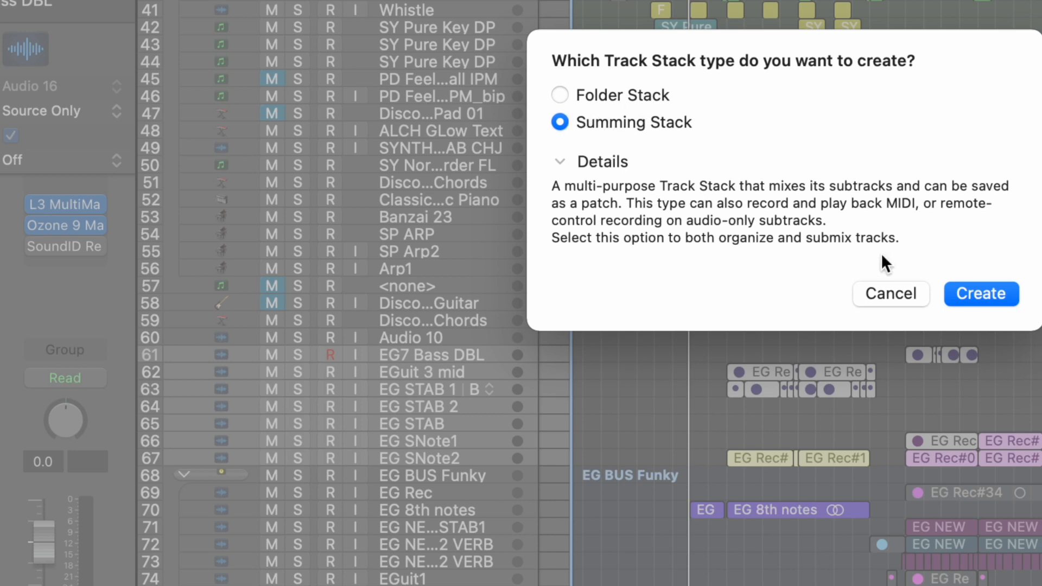
click(982, 293)
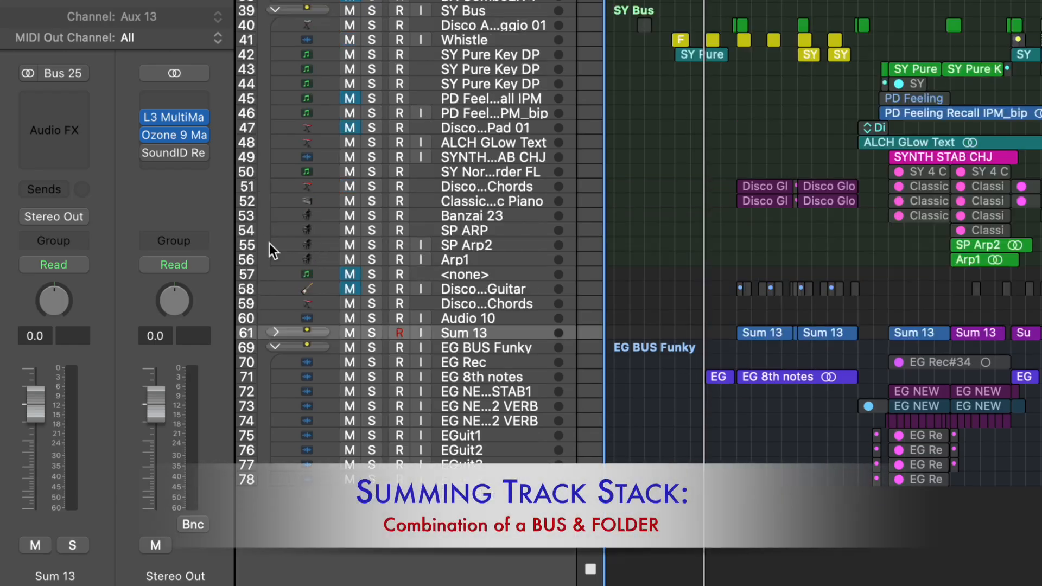
Expand the new summing stack above EG BUS Funky and rename it EG BUS2.
click(276, 333)
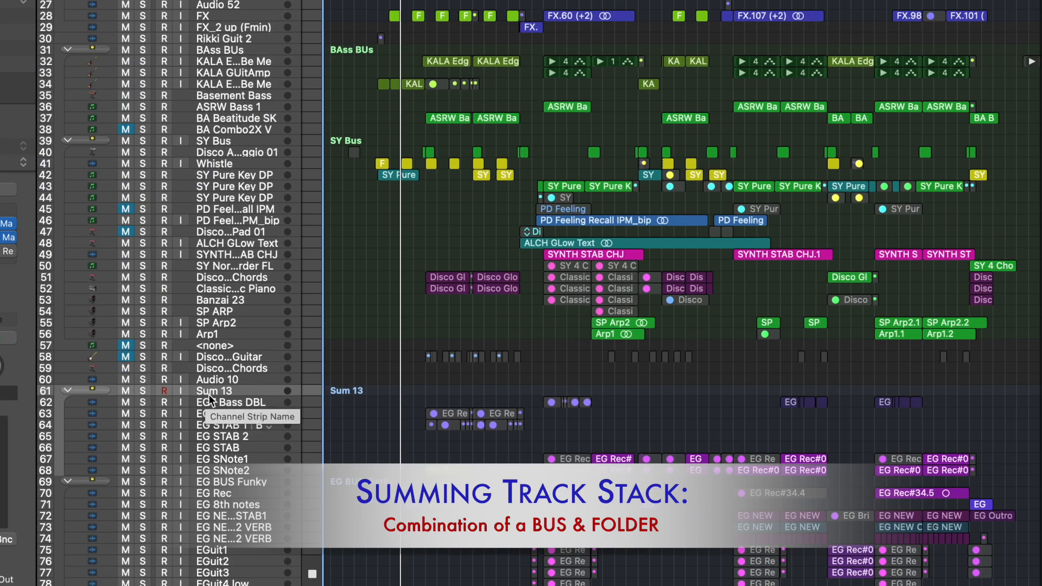
double_click(208, 393)
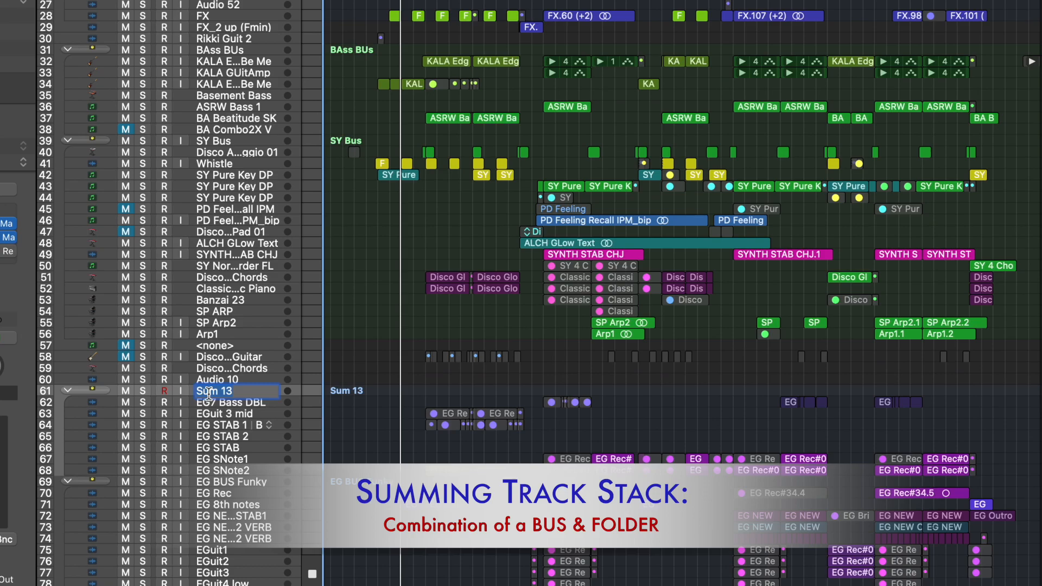
text(EG BUS)
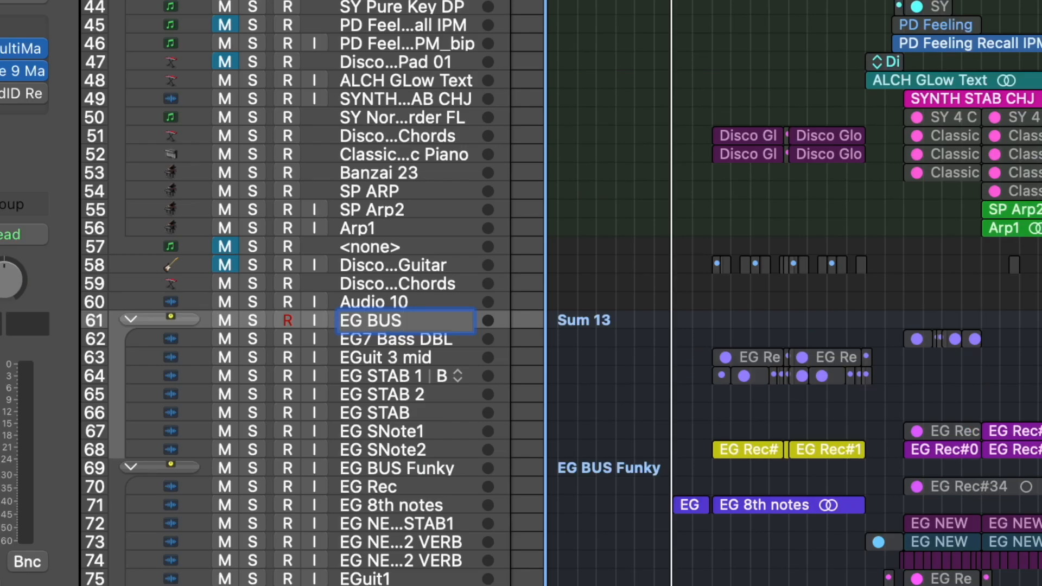
text(2)
key(Return)
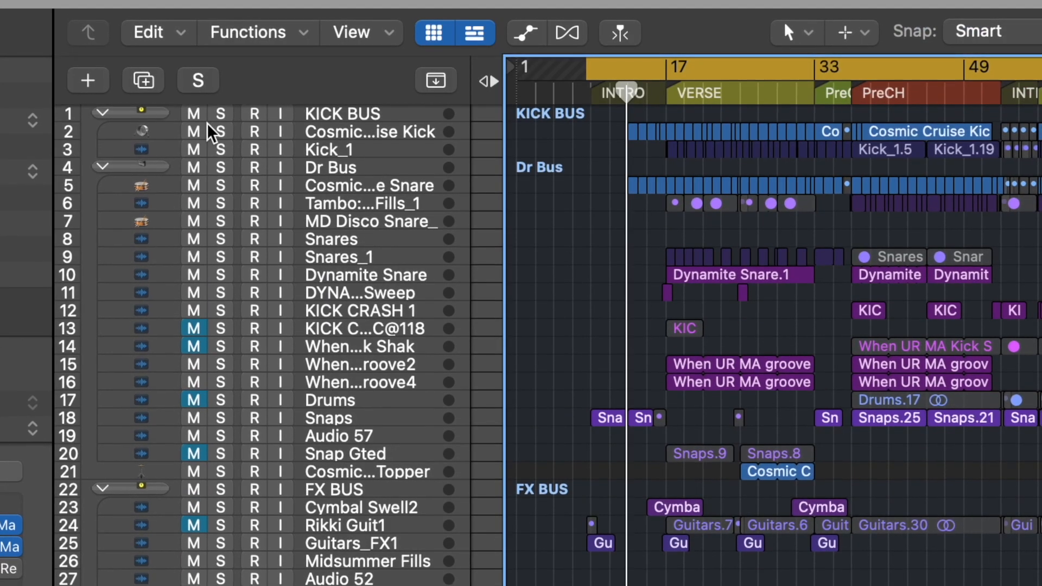
Collapse all track stacks at once, from KICK BUS through EG BUS Funky.
click(113, 113)
click(113, 113)
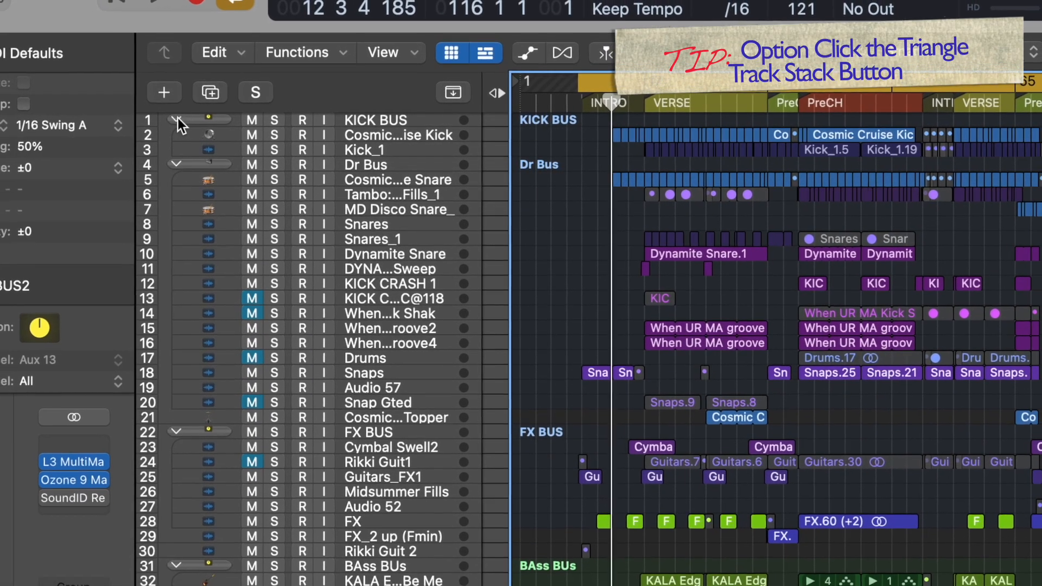
alt+click(172, 118)
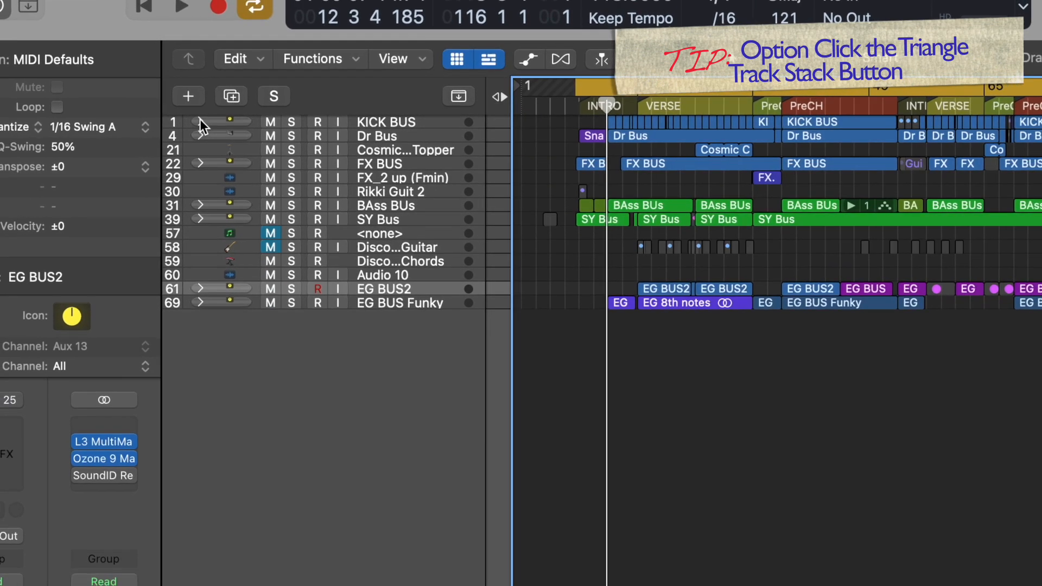
alt+click(195, 120)
alt+click(194, 121)
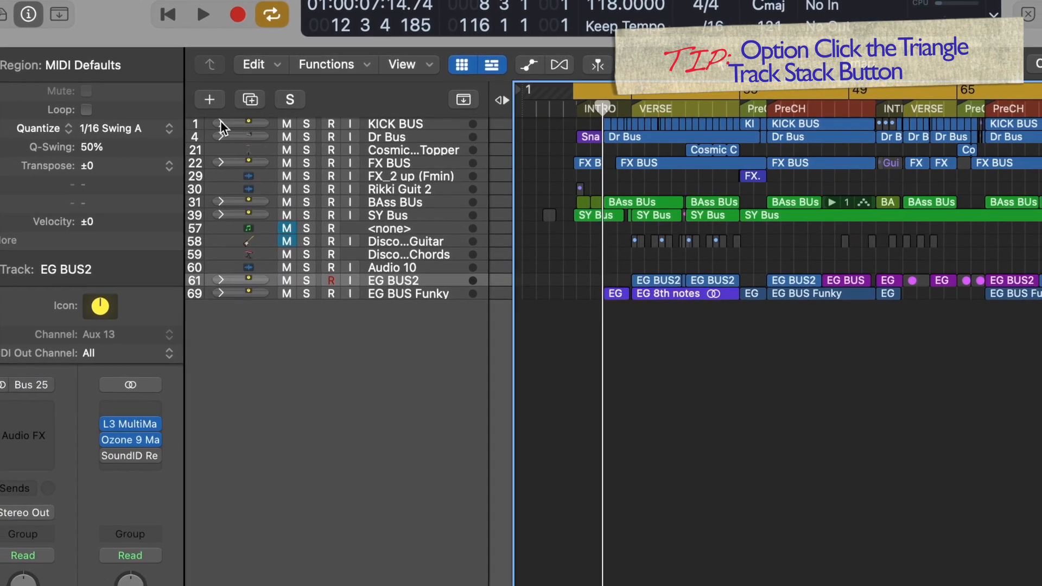
Select the Cosmic Cruise Hat Topper track's regions and play them soloed from bar 25.
click(398, 154)
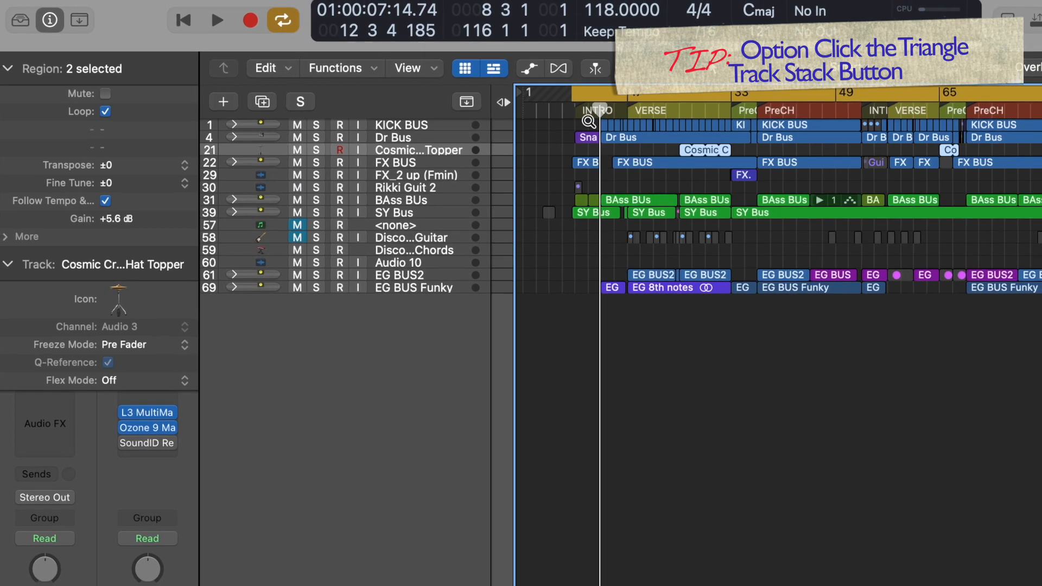
key(z)
key(z)
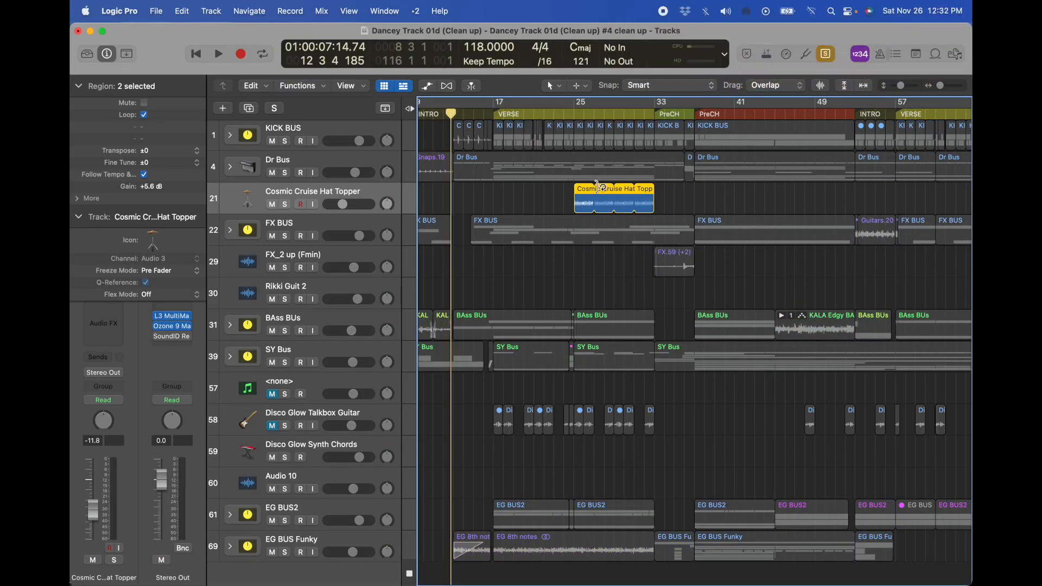
key(shift+Return)
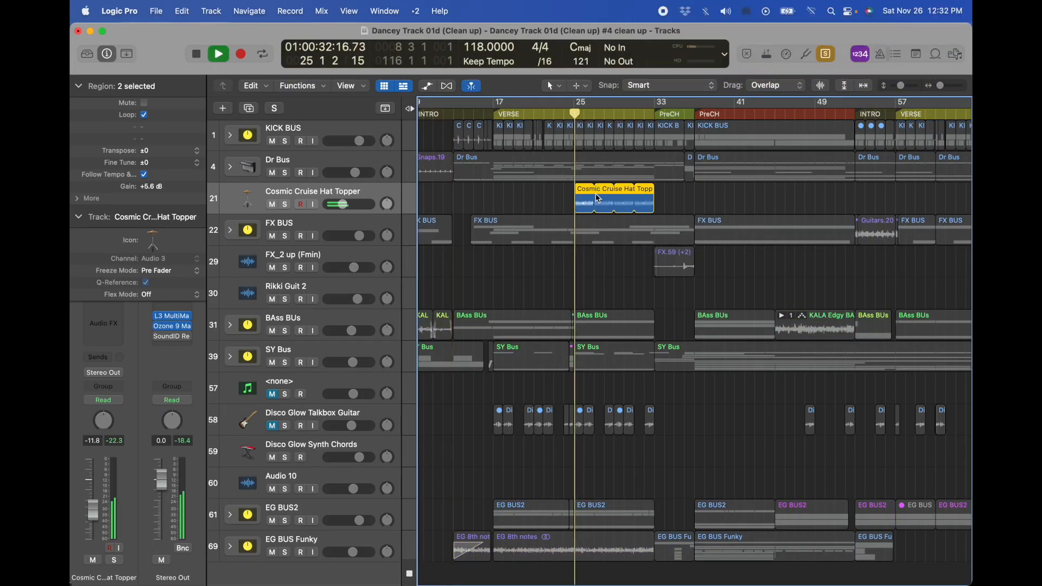
Stop playback, expand the Dr Bus stack, and move the Cosmic Cruise Hat Topper track into it above Snap Gted, checking playback briefly.
key(space)
click(230, 166)
scroll(355, 281, down, 10)
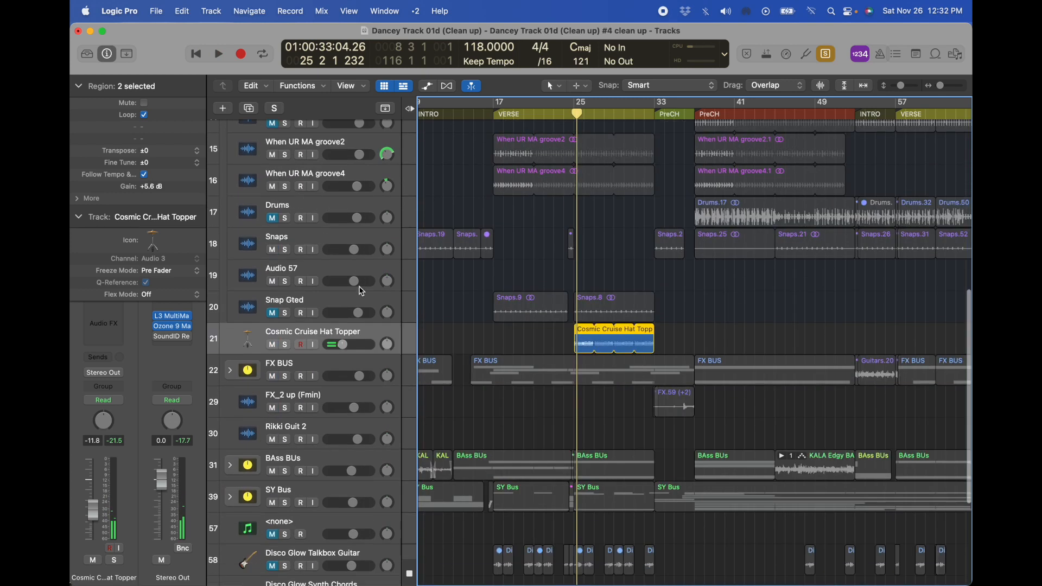
drag(319, 232, 323, 206)
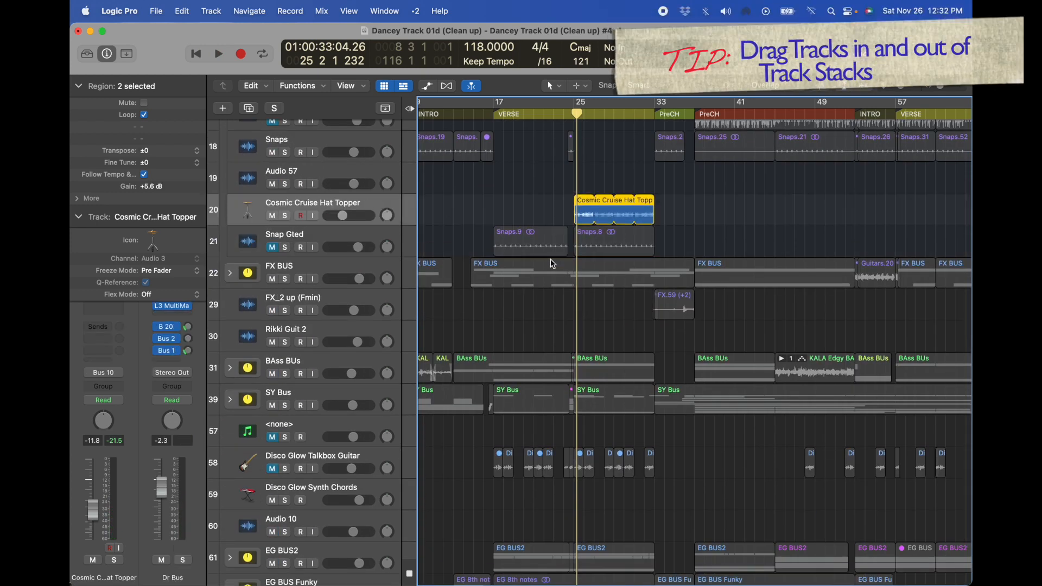
key(space)
key(space)
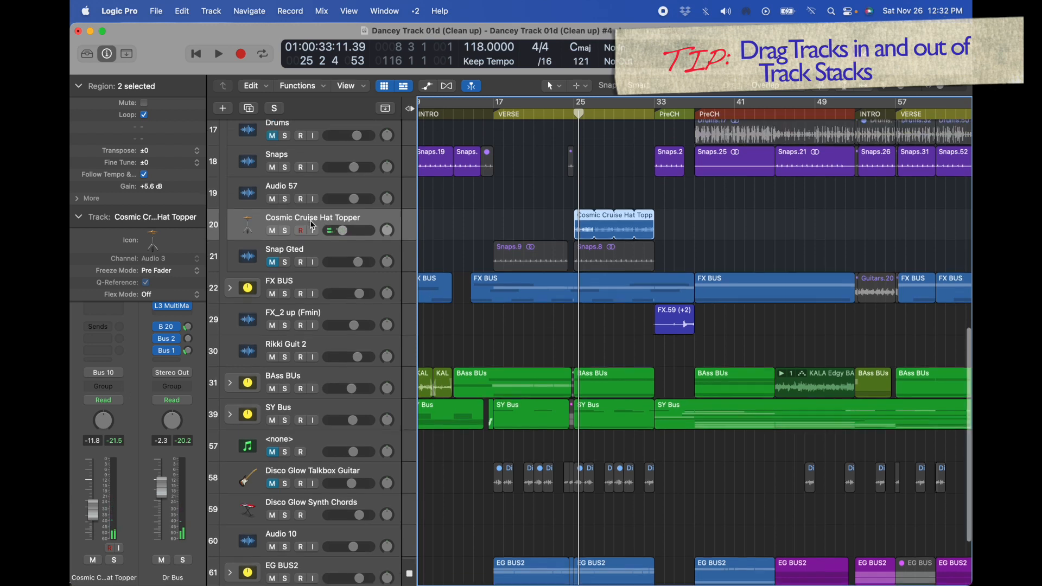
Expand the FX BUS stack and move the FX_2 up (Fmin) track into it below Guitars_FX1.
scroll(293, 228, down, 2)
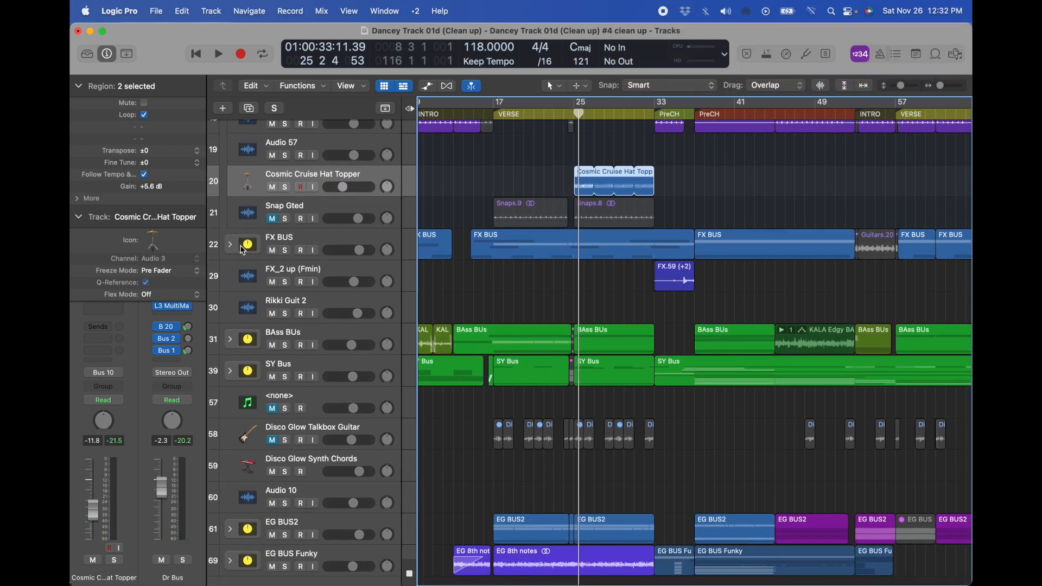
click(359, 272)
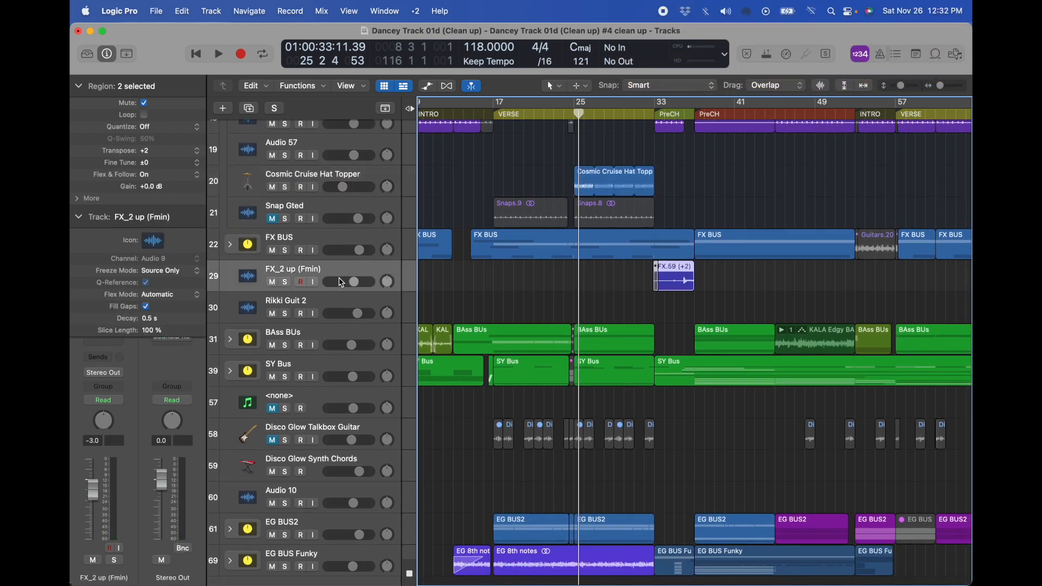
click(230, 245)
drag(321, 459, 331, 372)
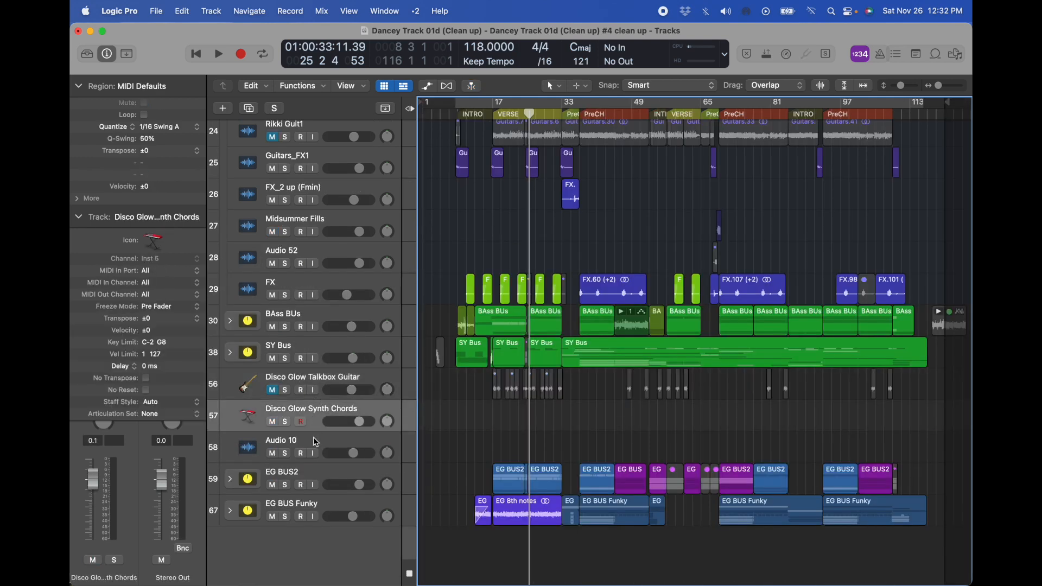
Delete the empty Disco Glow Synth Chords and Audio 10 tracks.
shift+click(313, 438)
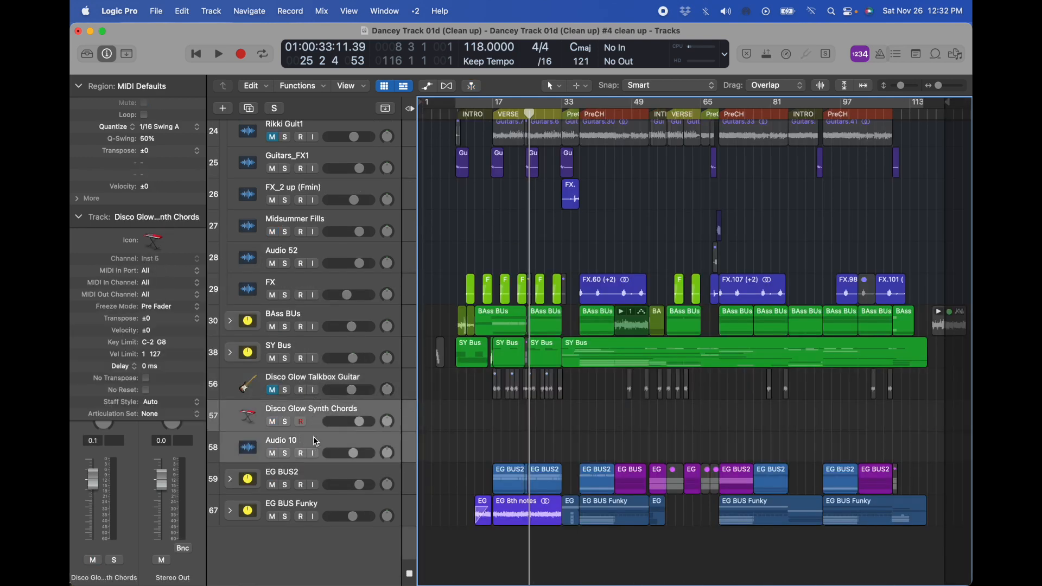
key(super+BackSpace)
key(Return)
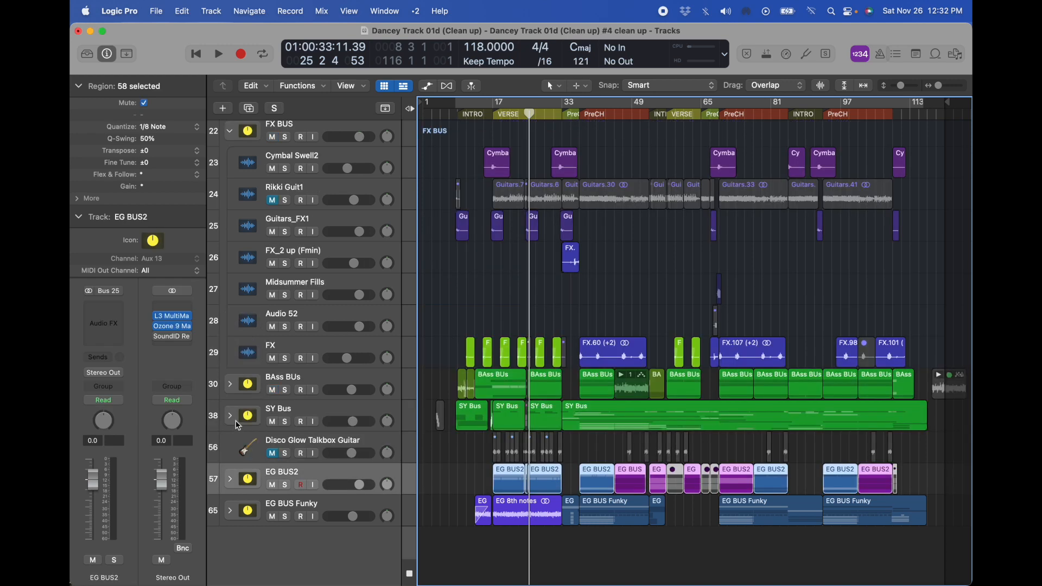
Expand the EG BUS2 stack and move the Disco Glow Talkbox Guitar track into it above EG7 Bass DBL.
click(306, 448)
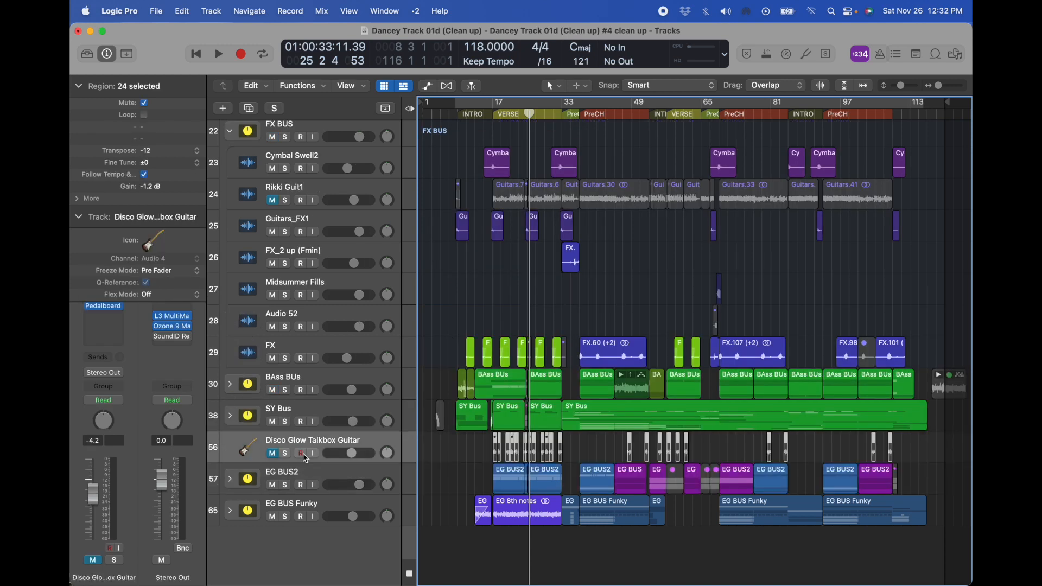
click(230, 480)
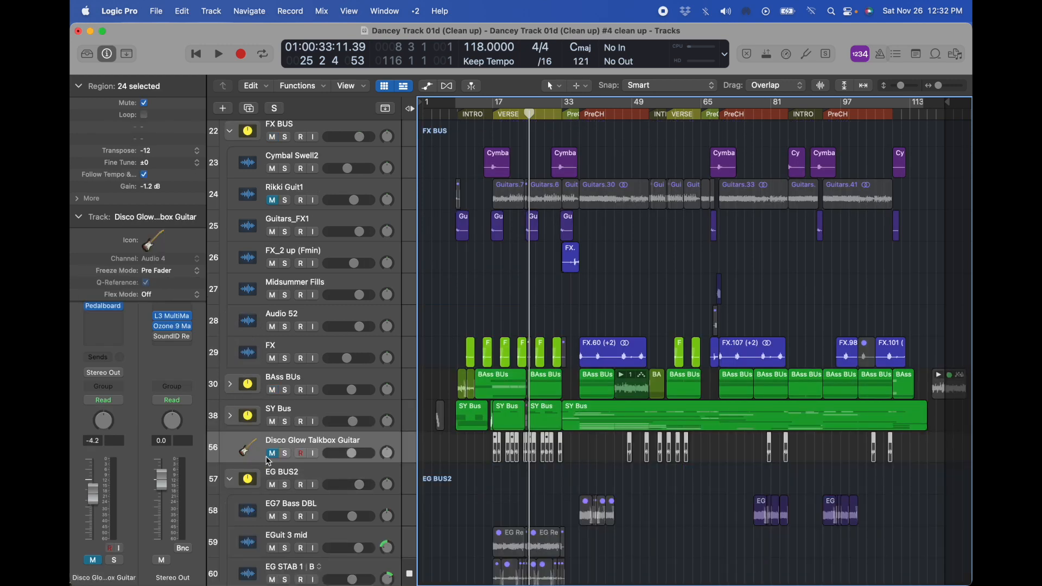
drag(294, 440, 293, 496)
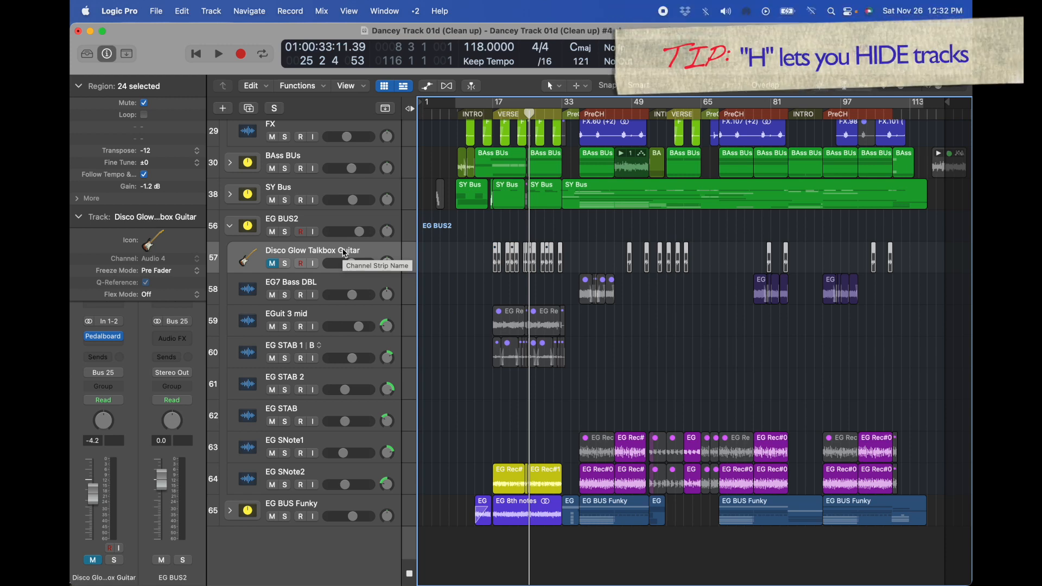
Flag the Disco Glow Talkbox Guitar, EG STAB 2, EG STAB and Audio 52 tracks for hiding, and hide them.
key(h)
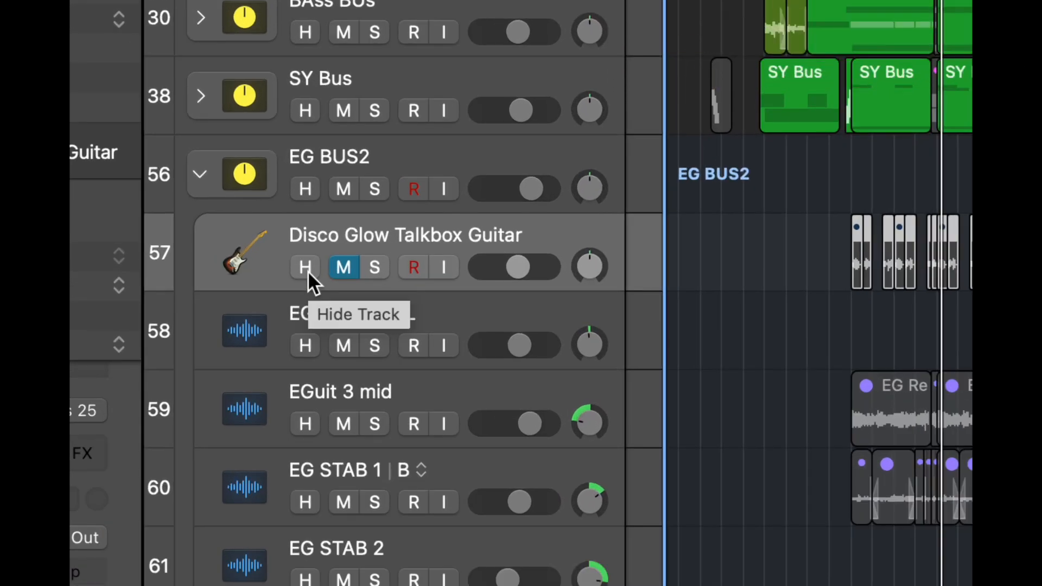
click(307, 272)
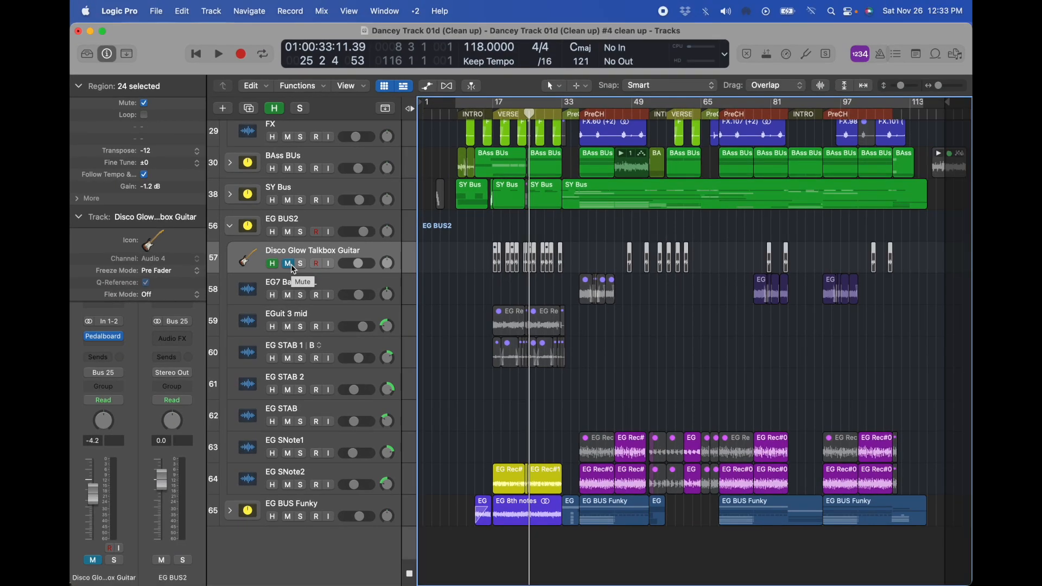
scroll(294, 270, up, 5)
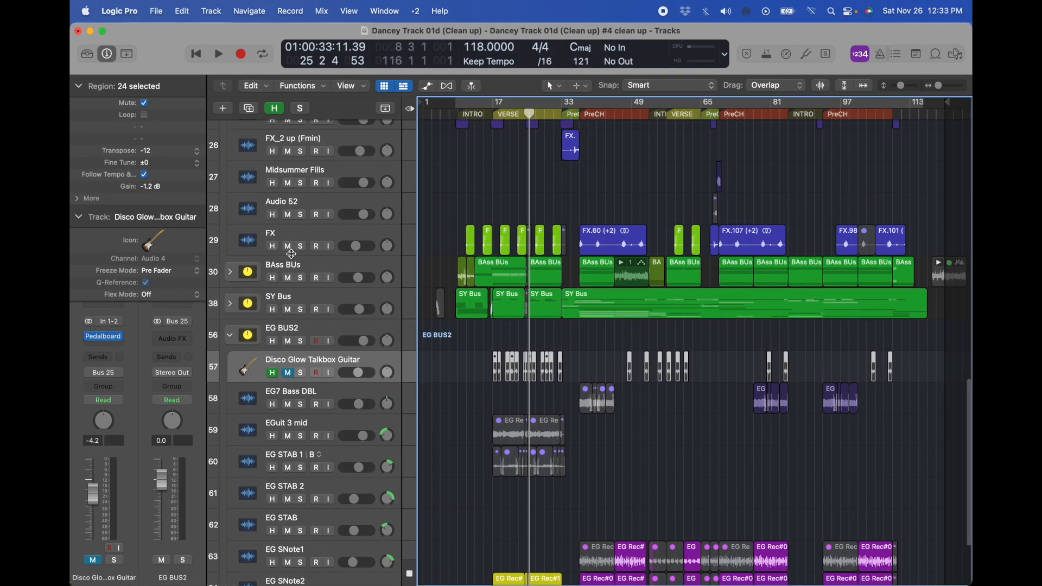
scroll(269, 383, down, 5)
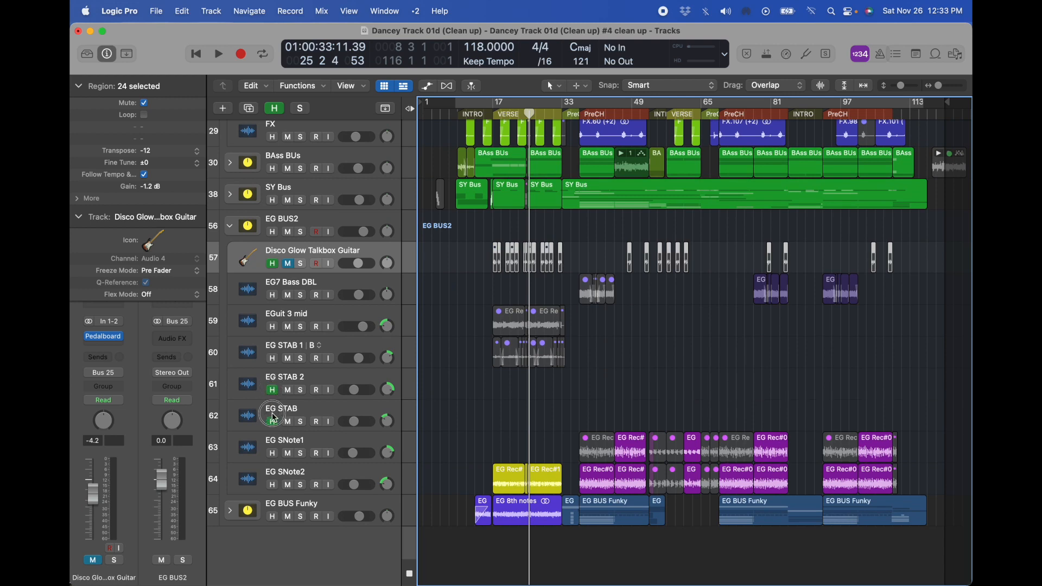
scroll(292, 422, up, 5)
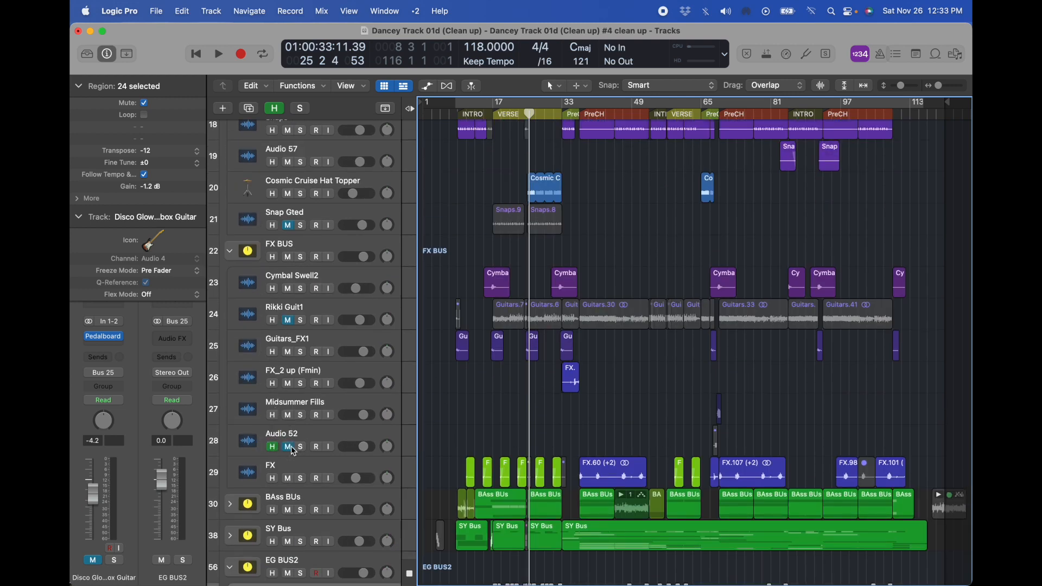
key(h)
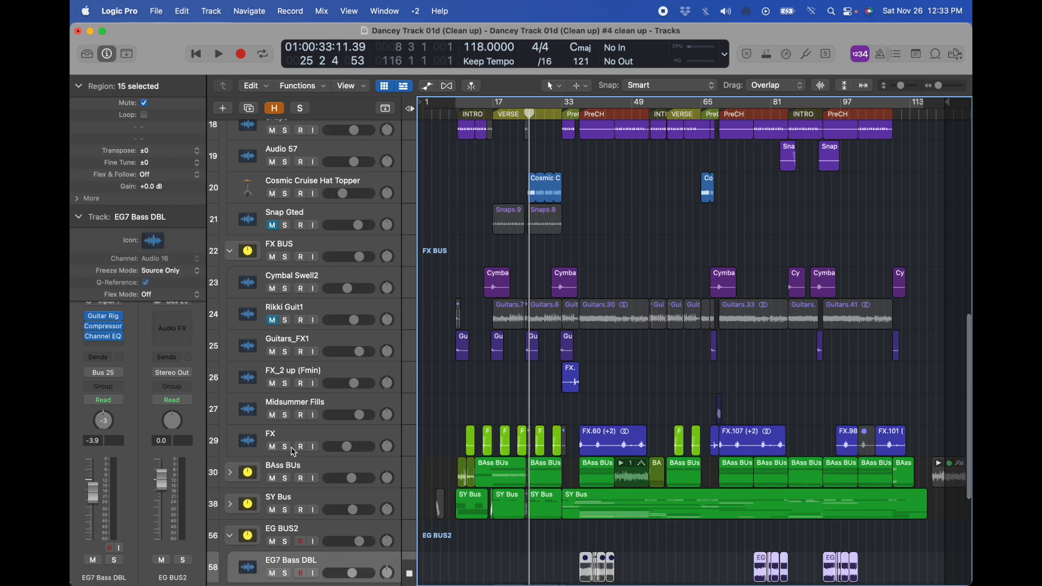
Hide the EGuit 3 mid and EG STAB 1 tracks in the EG BUS2 stack.
scroll(292, 448, down, 5)
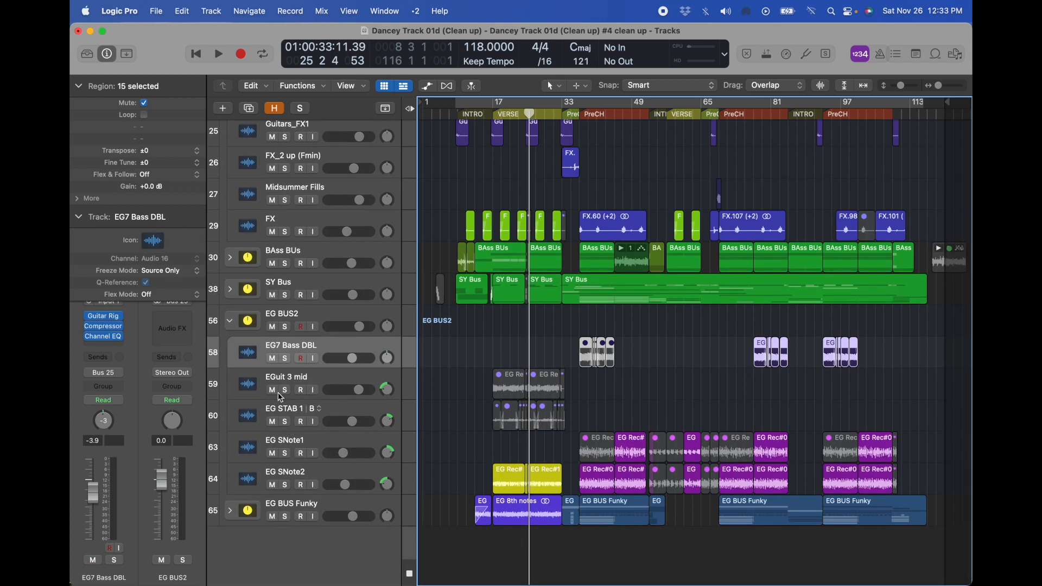
key(h)
scroll(280, 413, down, 5)
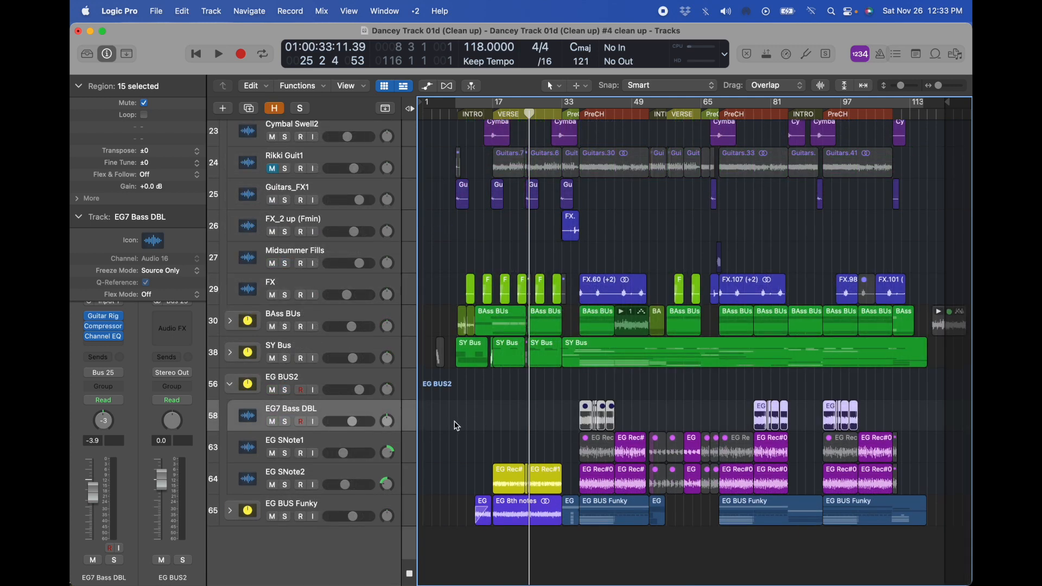
Hide the unused drum tracks in the Dr Bus stack.
scroll(455, 425, up, 15)
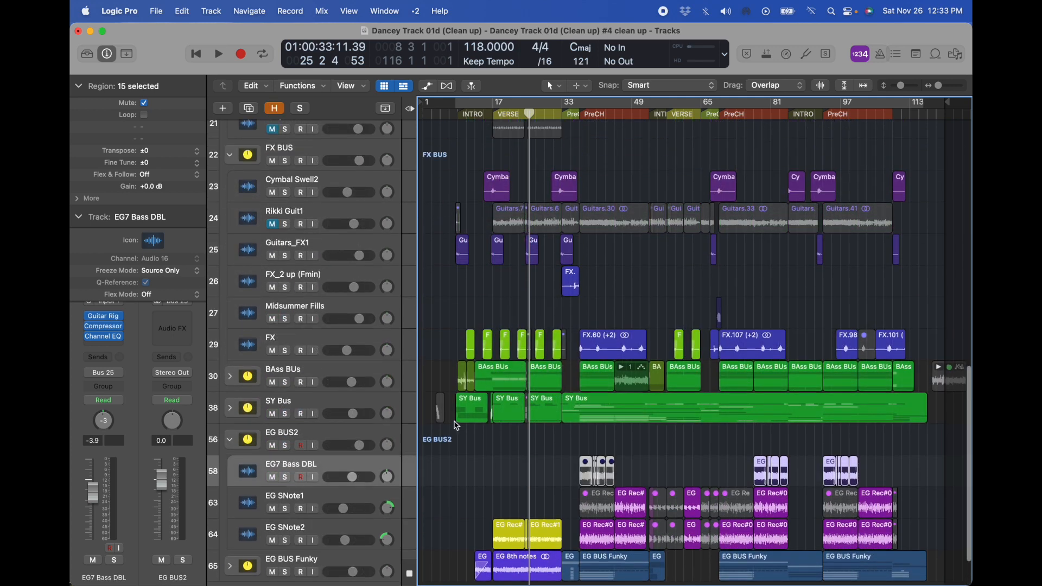
scroll(456, 425, up, 3)
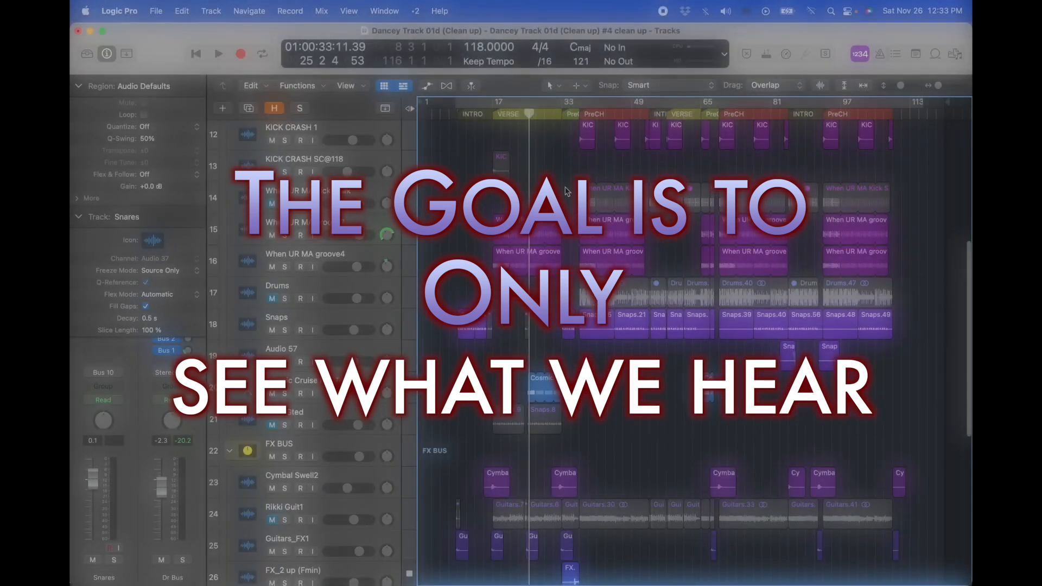
click(358, 157)
key(h)
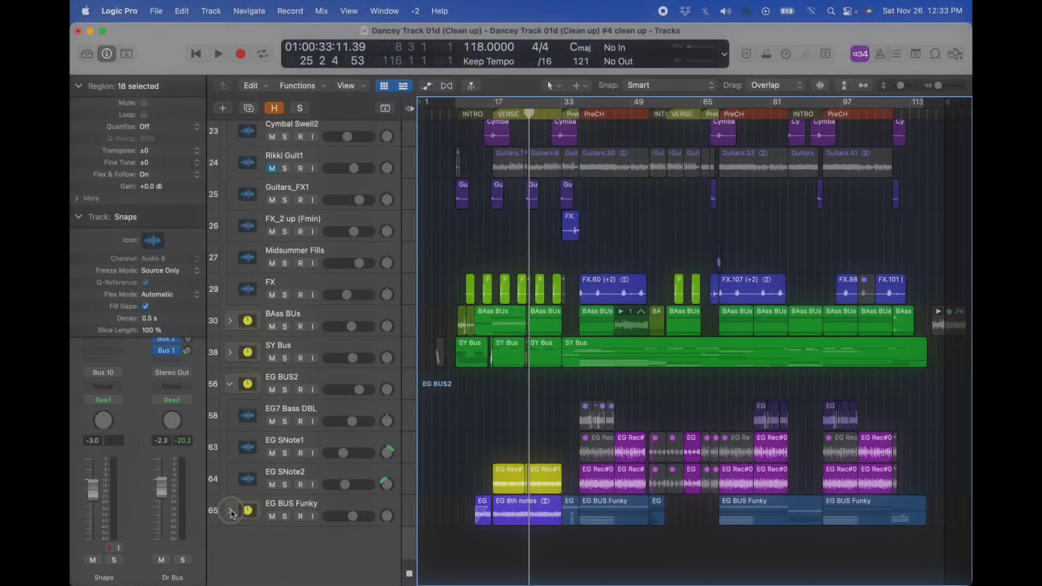
Expand the EG BUS Funky stack and focus on its guitar regions around bar 37.
scroll(424, 502, down, 8)
drag(524, 379, 705, 551)
scroll(631, 478, up, 5)
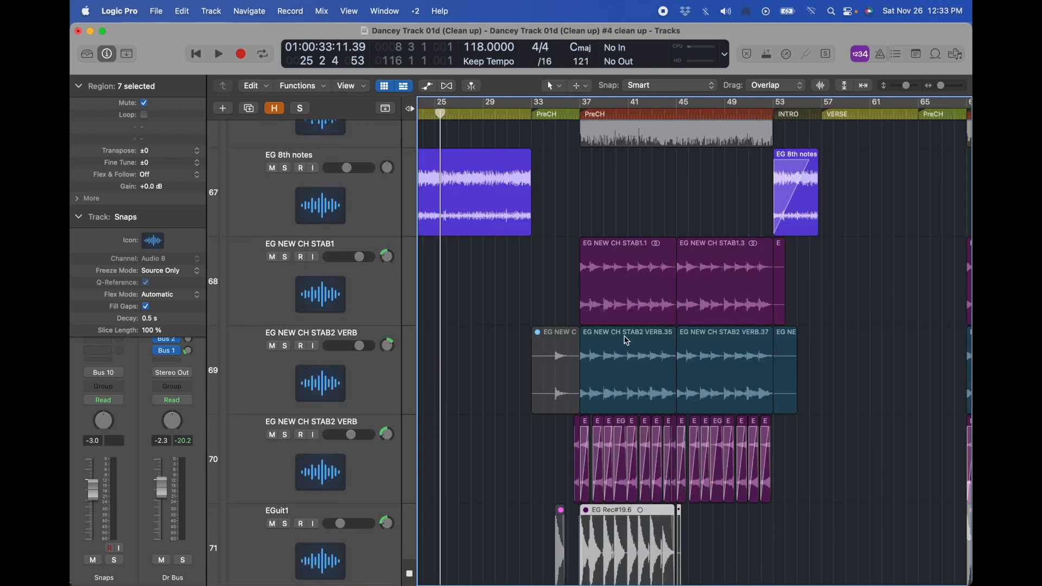
Compare the EG NEW CH STAB1.1 submix region with the EGuit1 to EGuit4 low regions at bar 37 by toggling their mutes.
click(625, 277)
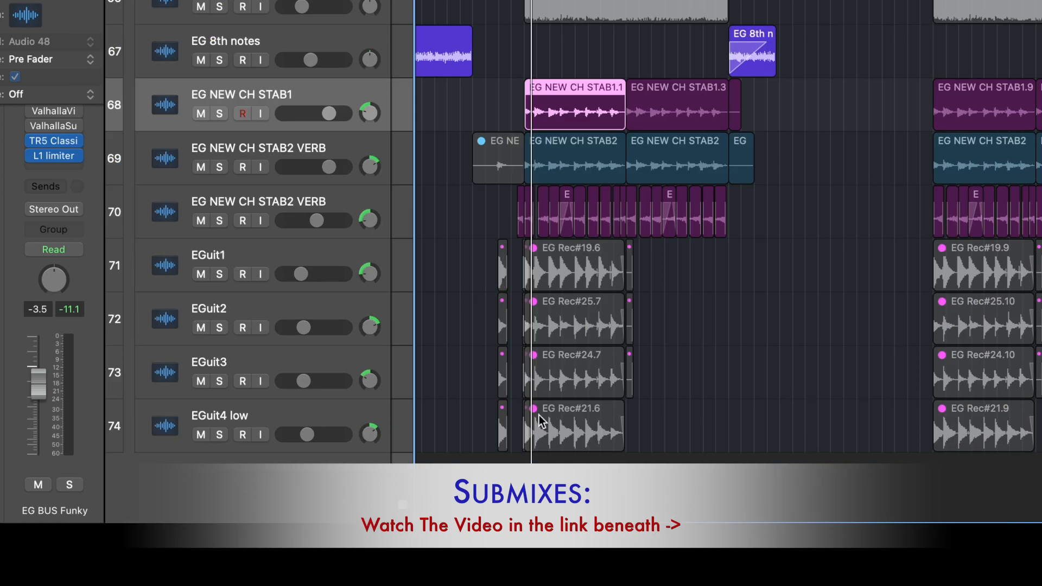
drag(537, 459, 589, 267)
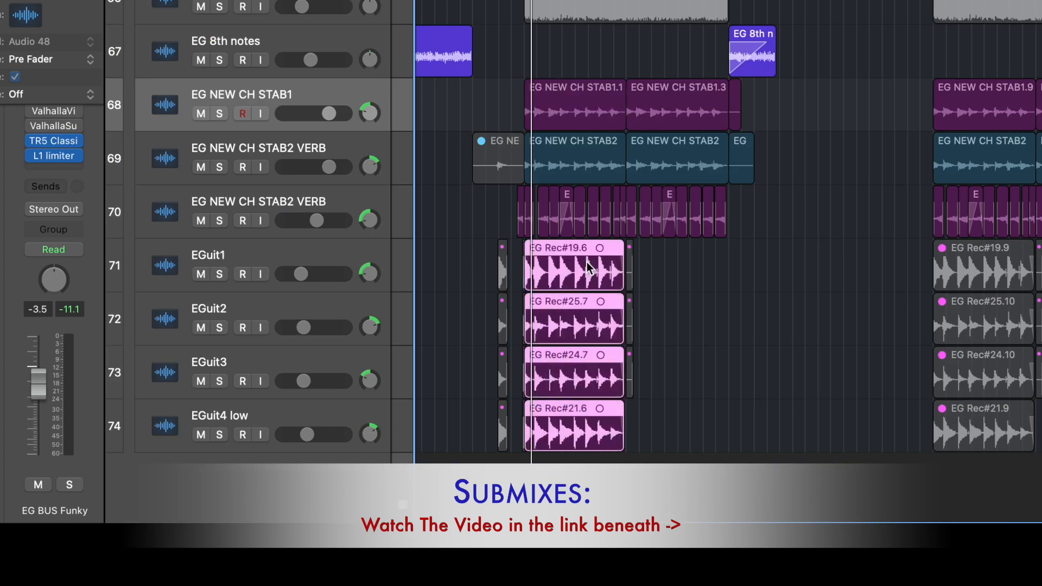
key(ctrl+m)
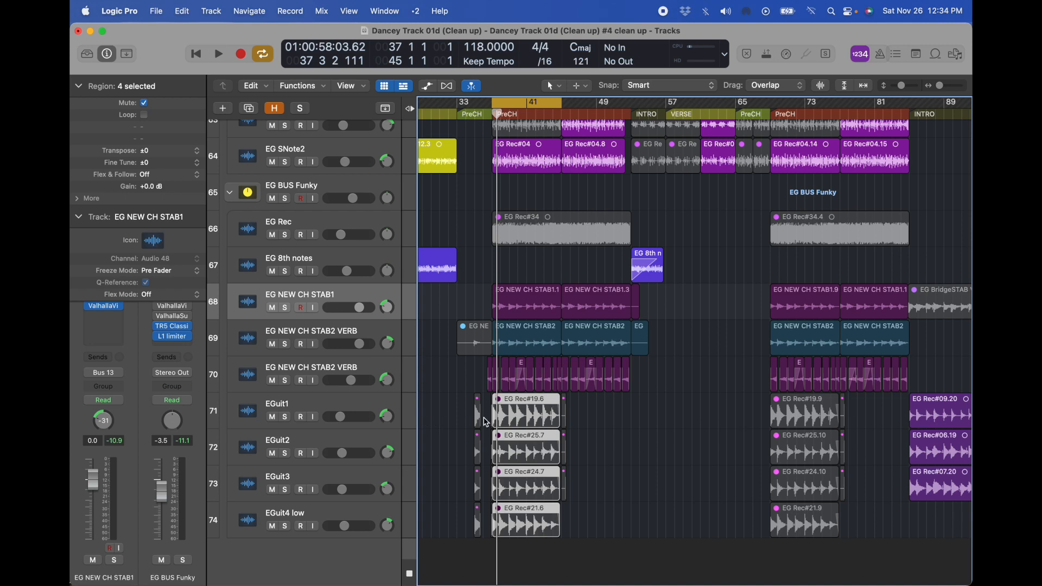
Select all the muted regions on the EGuit1 to EGuit4 low tracks and pack them into a folder.
drag(433, 409, 877, 540)
scroll(878, 539, right, 10)
drag(892, 410, 713, 538)
scroll(713, 538, left, 15)
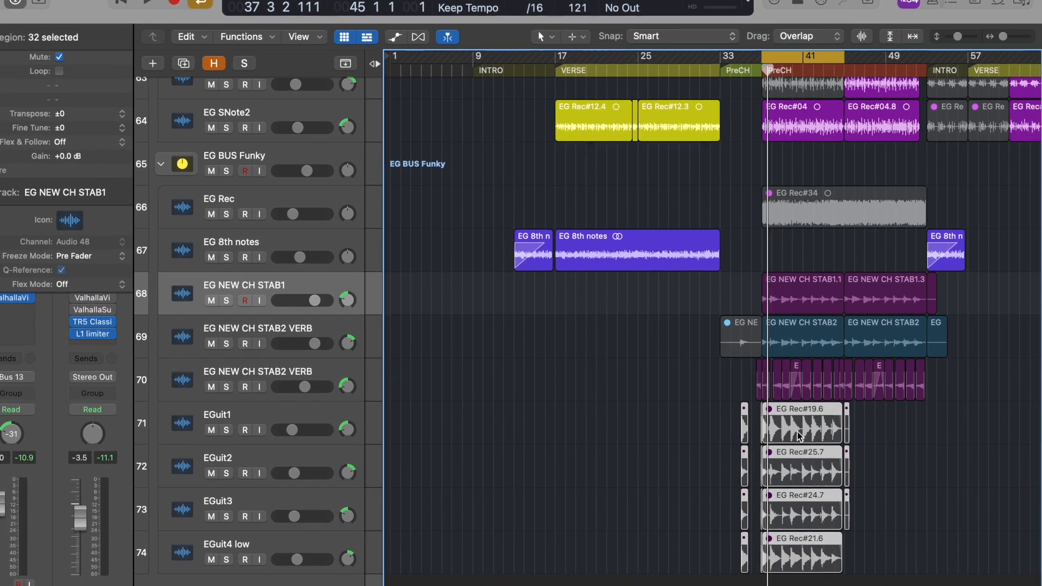
right_click(770, 423)
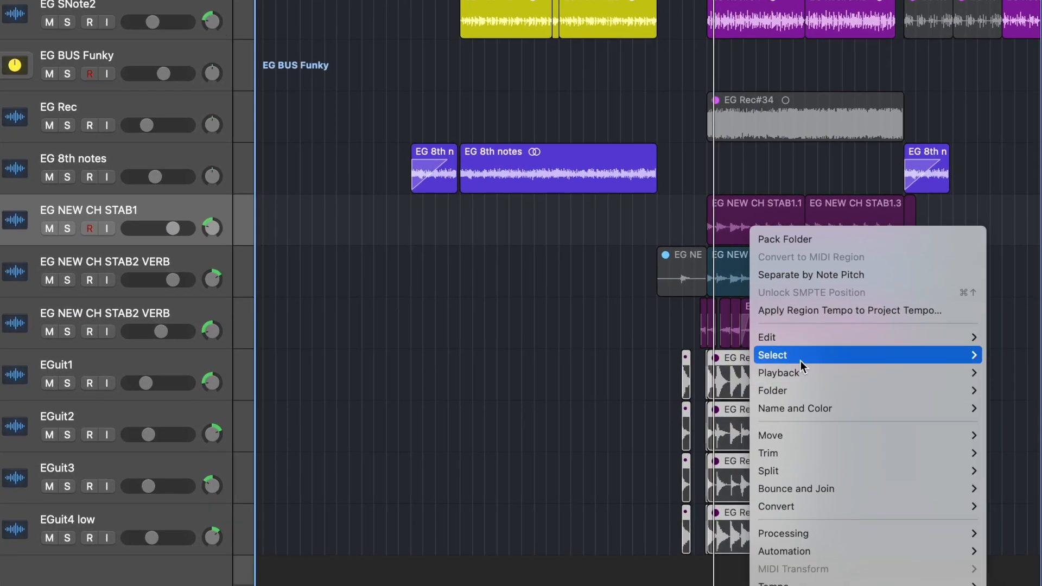
mouse_move(814, 415)
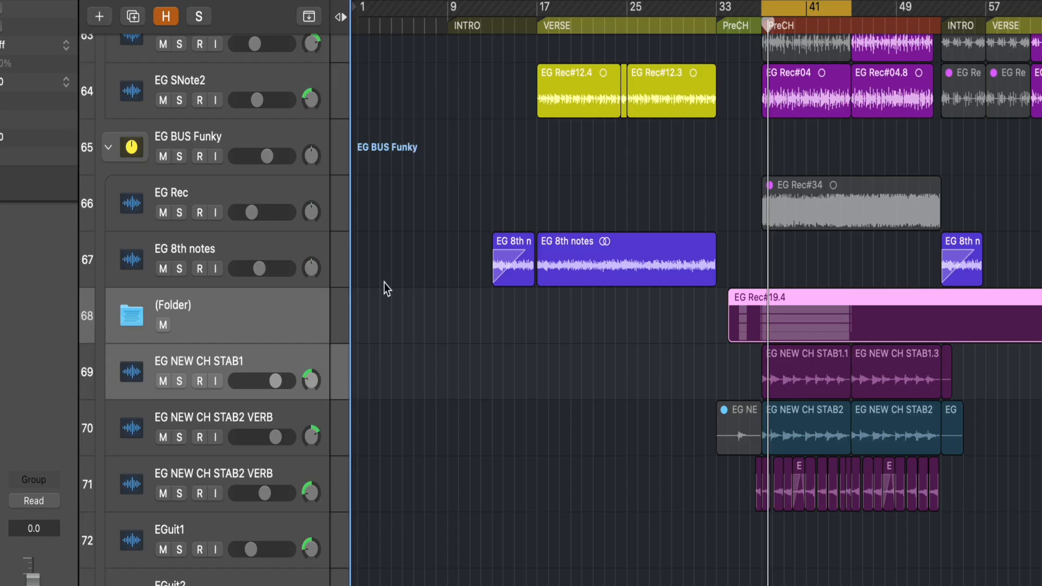
Move the folder track to the start of the EG BUS Funky stack, above EG Rec.
click(249, 320)
drag(213, 322, 223, 210)
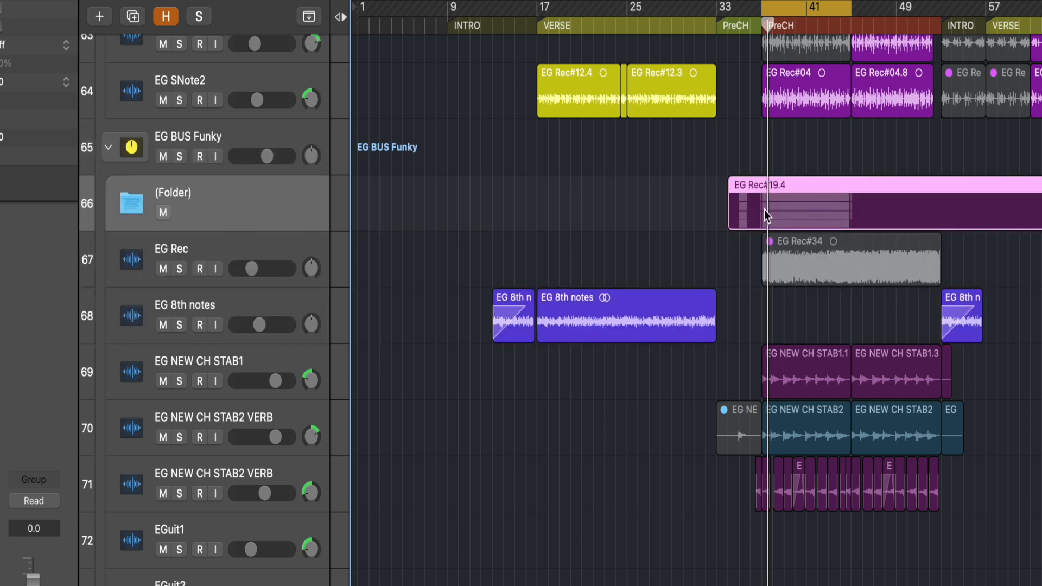
Open the EG Rec#19.4 folder, unmute its four EGuit regions at bar 37, and play them soloed.
scroll(893, 182, down, 2)
double_click(827, 128)
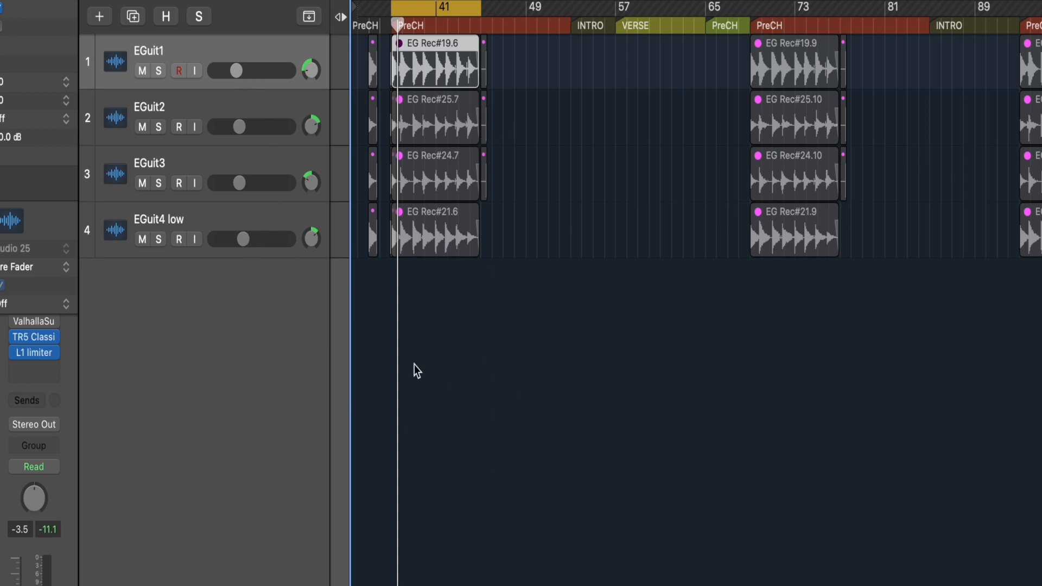
drag(415, 363, 442, 86)
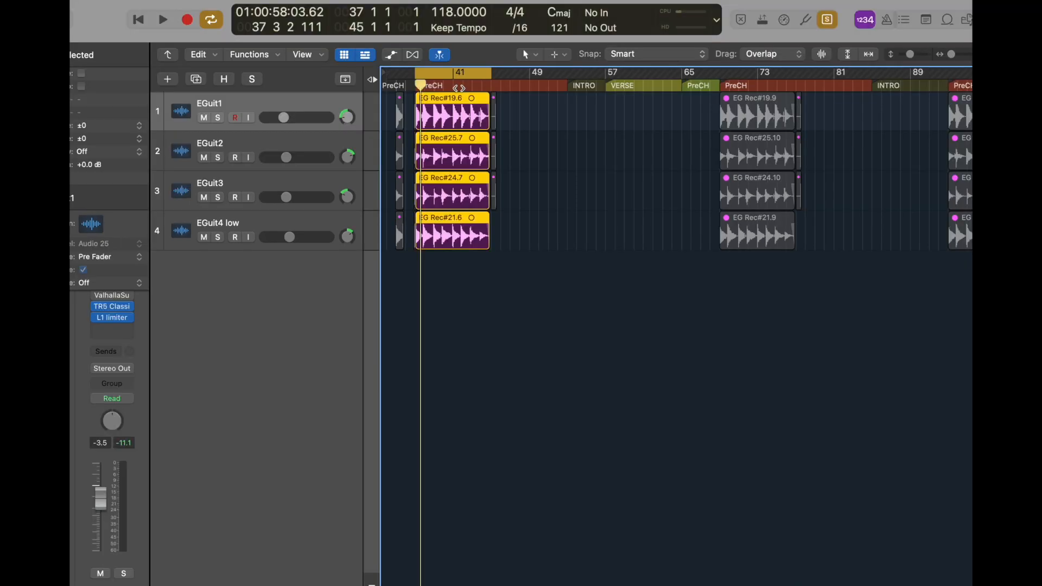
key(space)
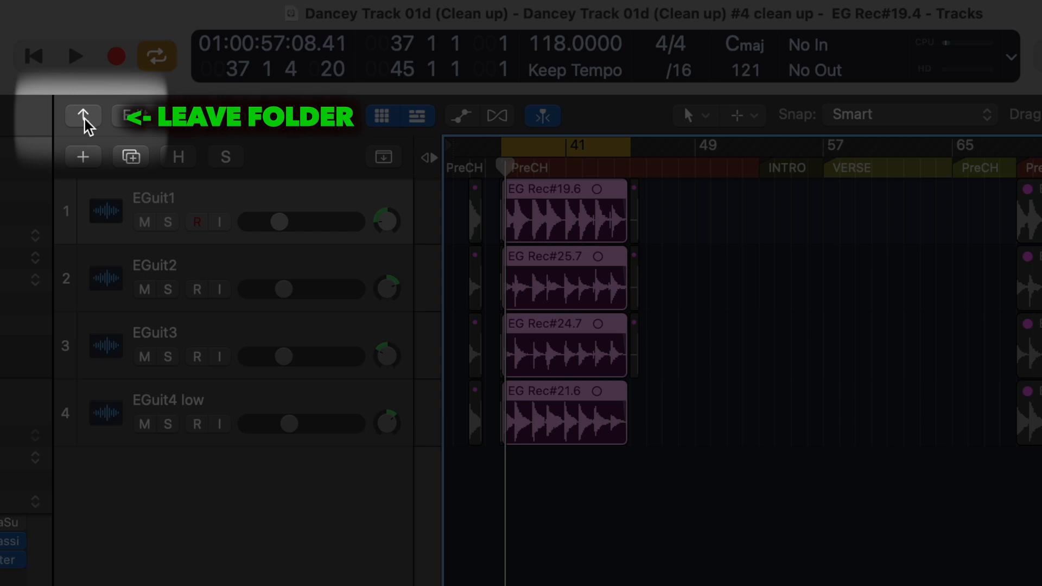
Leave the folder and mute its folder track in the EG BUS Funky stack.
click(84, 119)
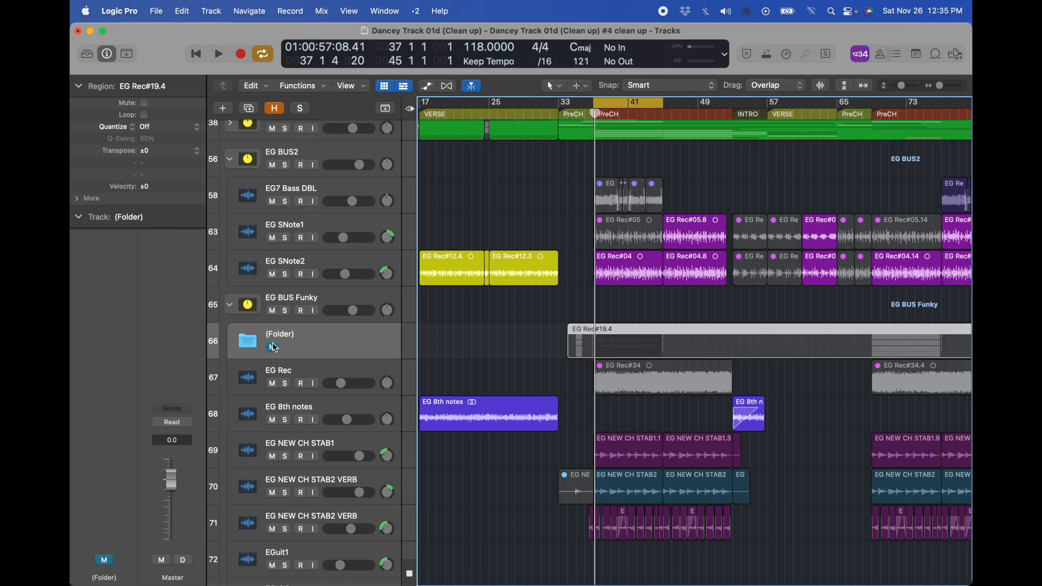
key(h)
scroll(298, 543, down, 3)
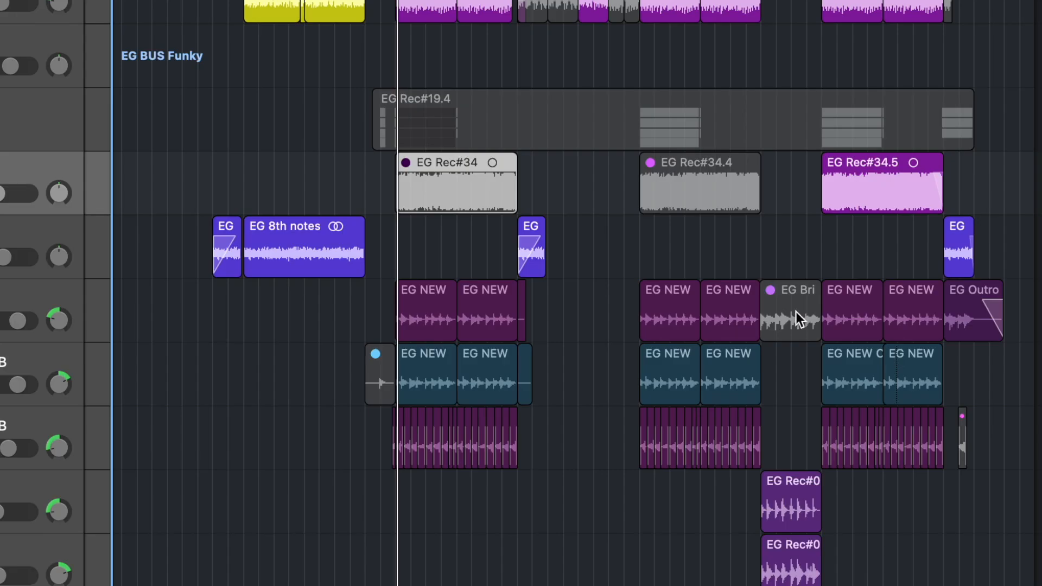
Move the muted EG Bri, EG Rec#34, EG Rec#34.4 and EG NEW CH STAB2 VERB regions into the EG Rec#19.4 folder, extending its start earlier.
drag(796, 311, 794, 143)
drag(373, 136, 184, 139)
click(320, 165)
drag(320, 165, 699, 142)
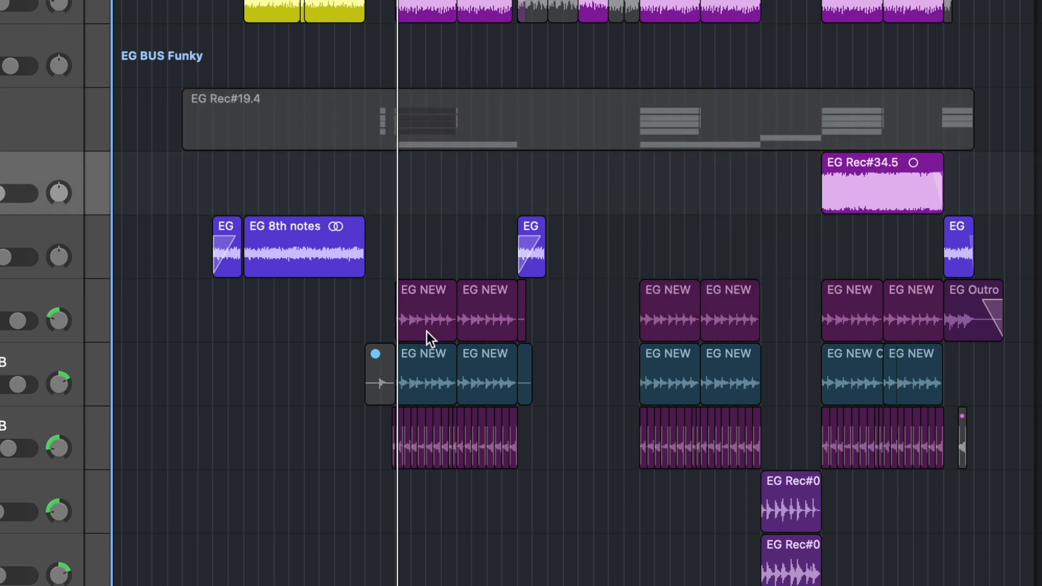
drag(375, 374, 379, 154)
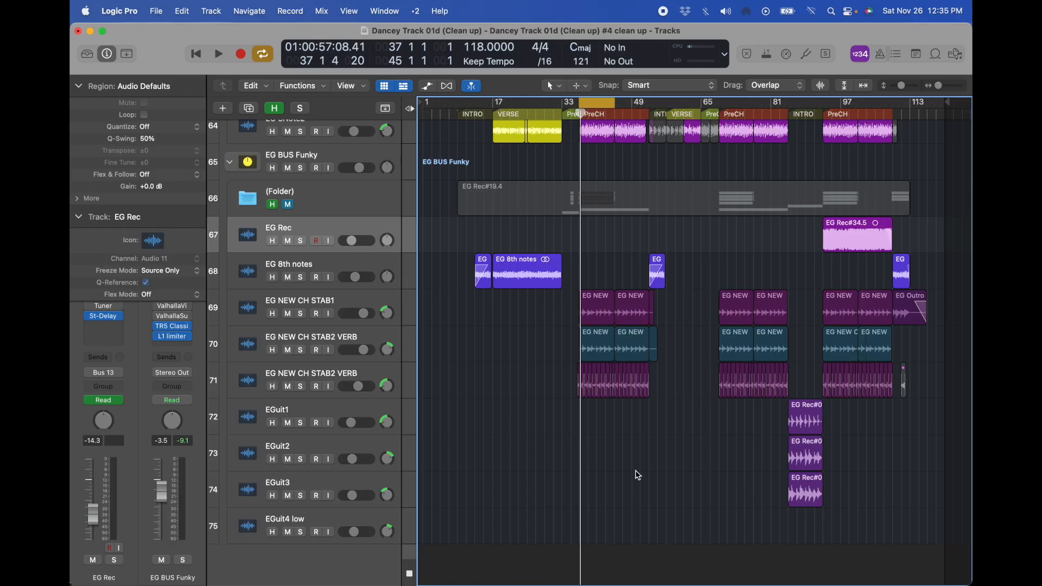
scroll(637, 476, down, 1)
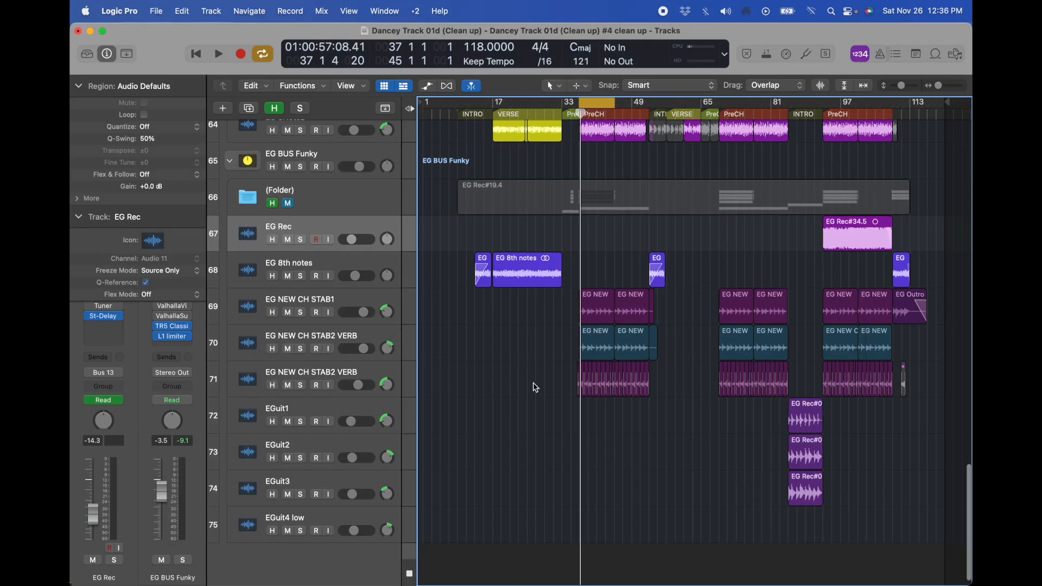
click(663, 210)
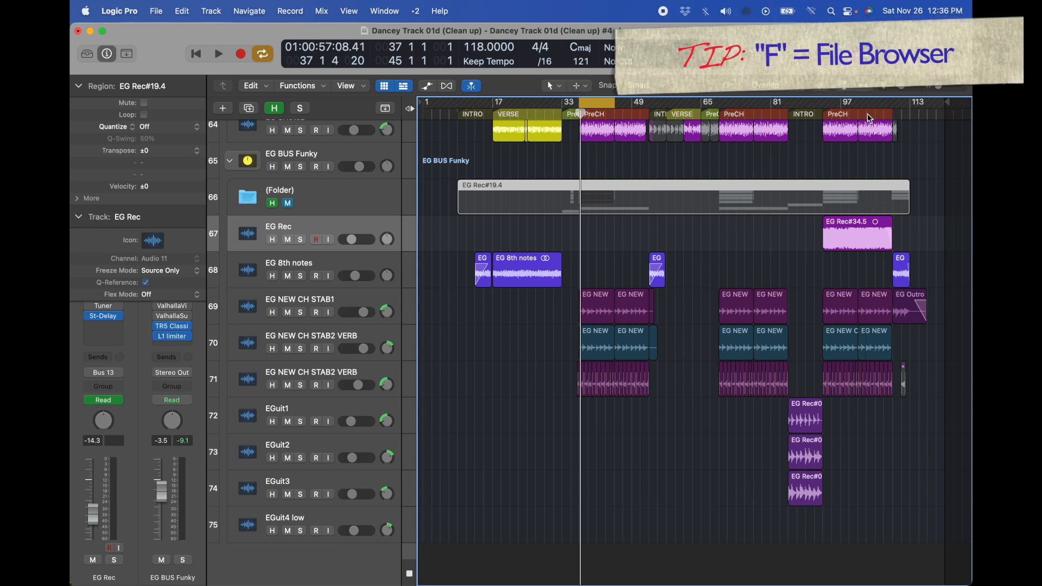
Open the project's audio file list, hide all regions, and widen the Name column to show the full file names.
key(f)
click(865, 276)
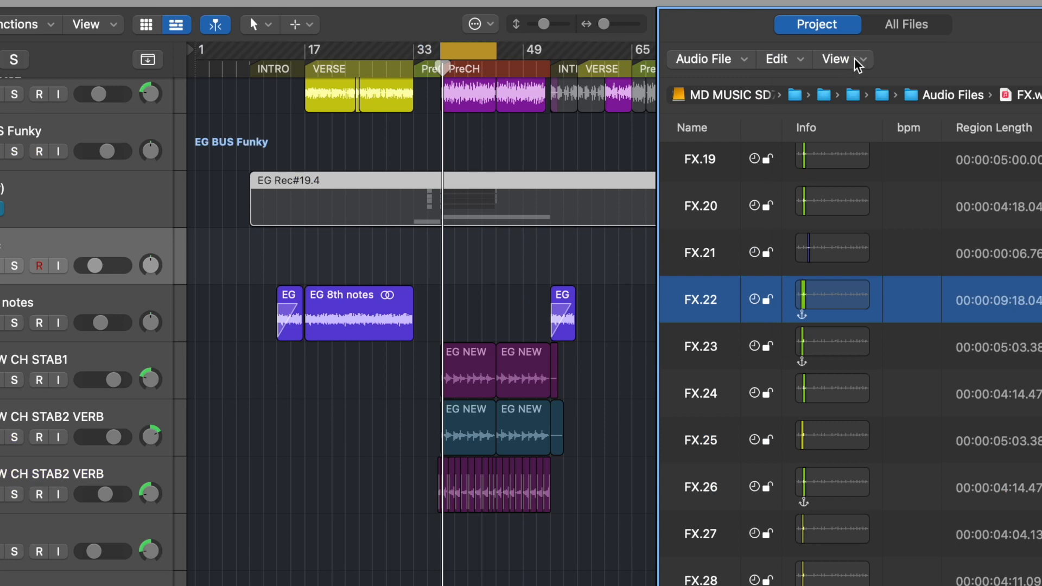
click(780, 166)
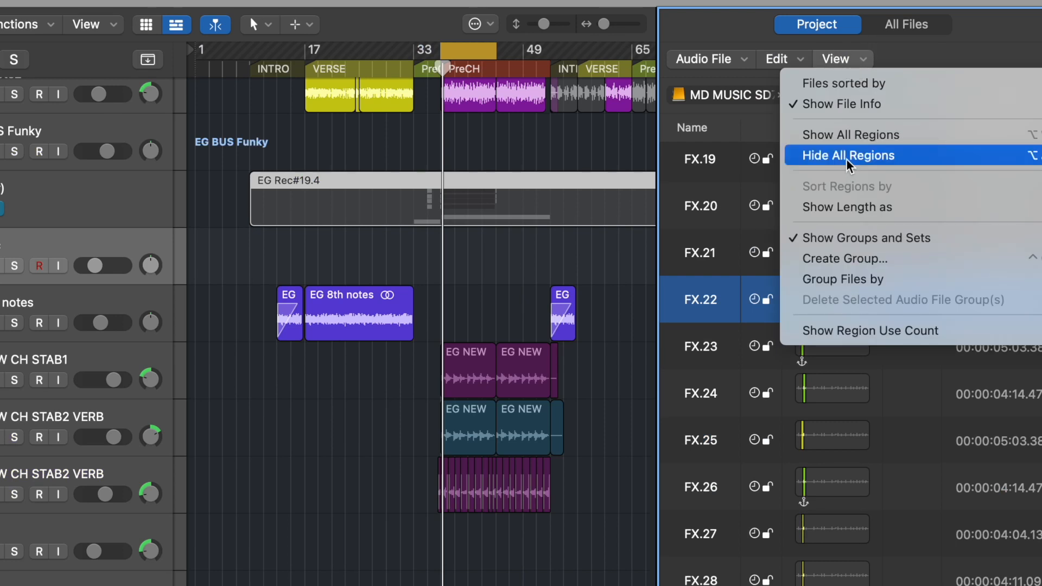
click(830, 163)
scroll(803, 455, down, 2)
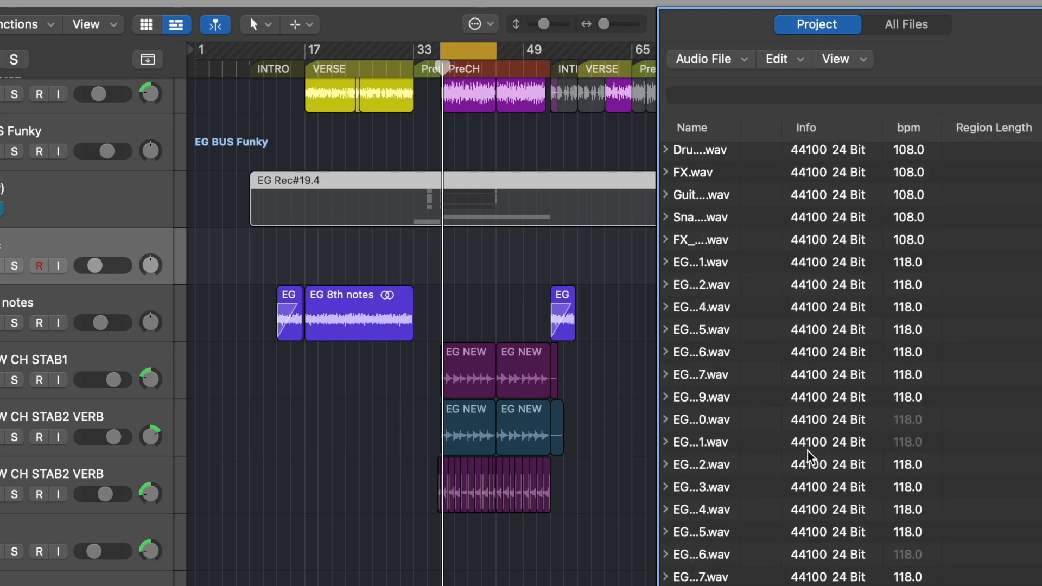
scroll(808, 456, up, 10)
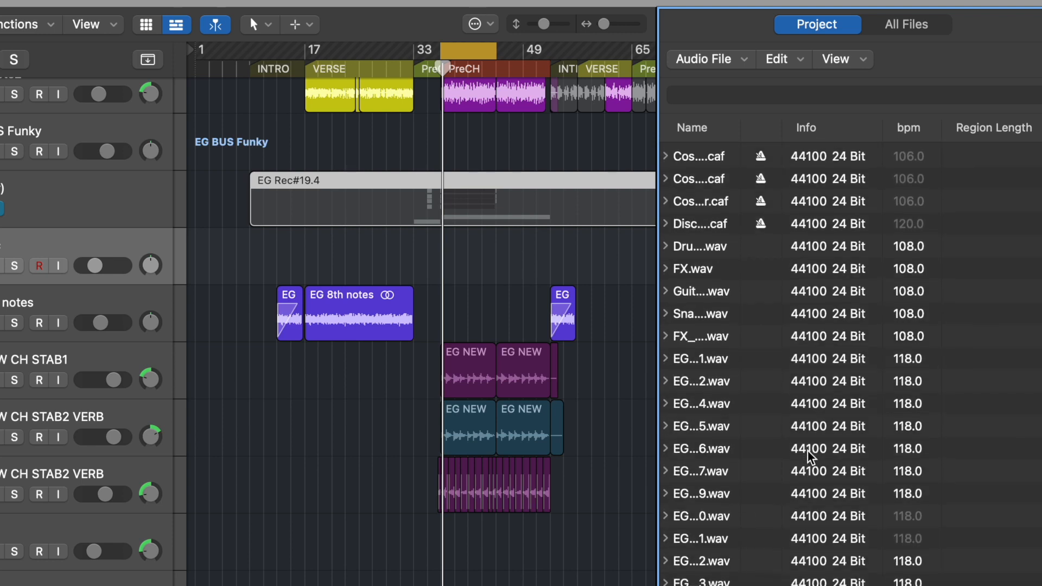
drag(742, 131, 840, 130)
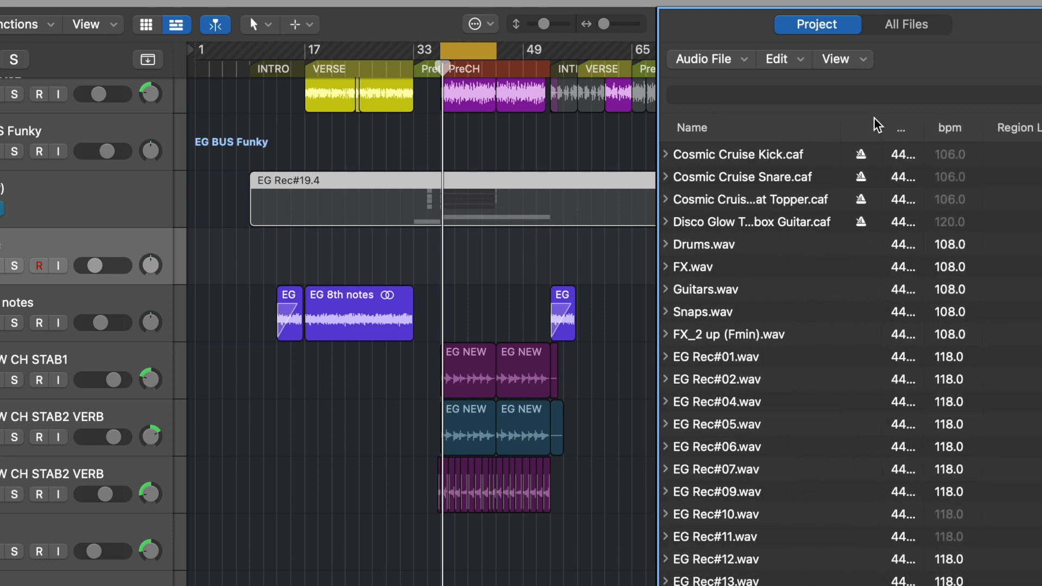
Select all unused audio files and regions in the project audio list and delete them.
click(861, 60)
click(782, 60)
click(783, 61)
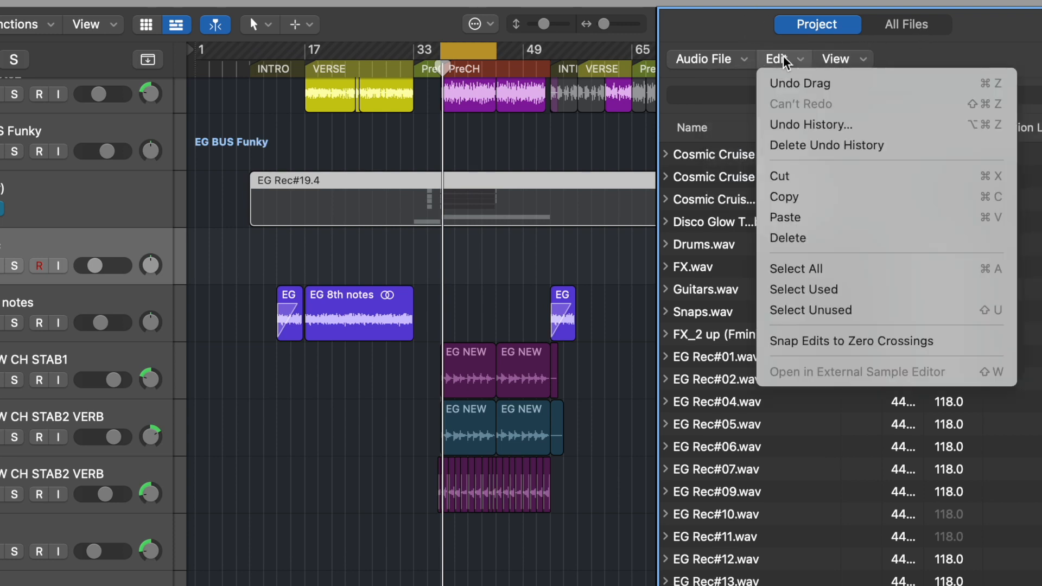
click(830, 312)
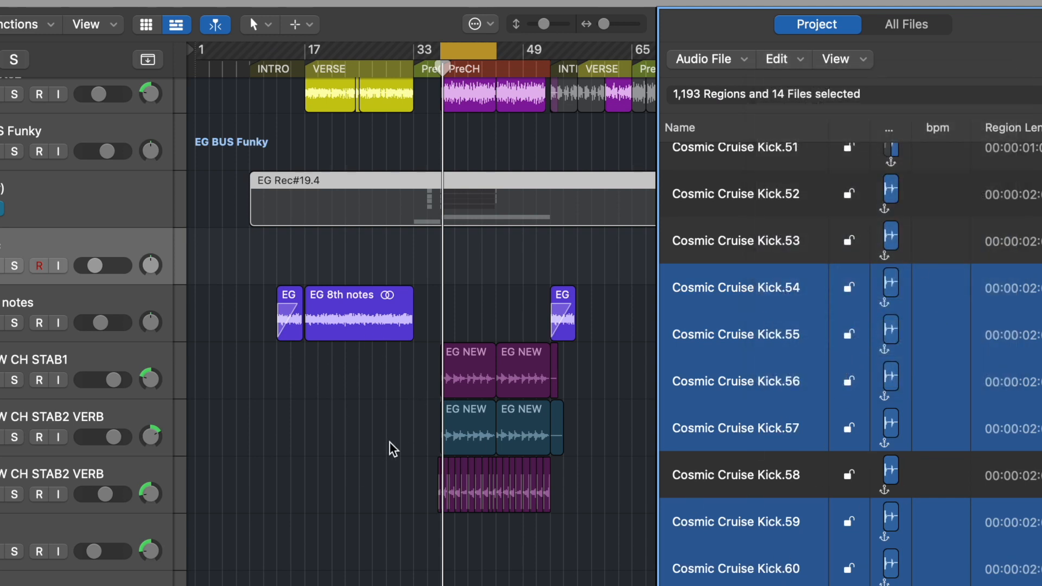
key(Delete)
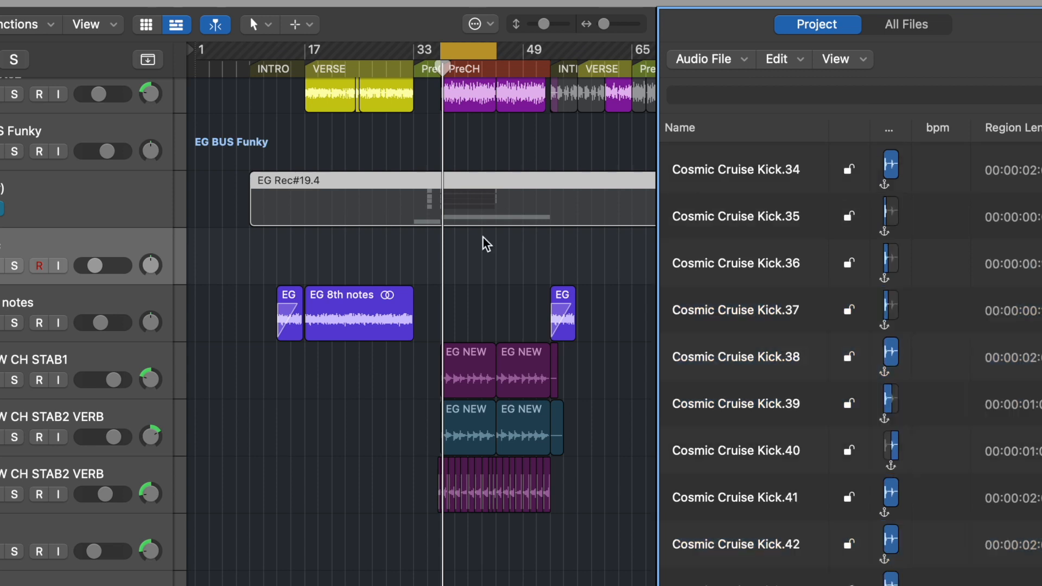
Hide all regions again in the project audio list, close the browser, and fit the whole song in the arrangement.
click(843, 405)
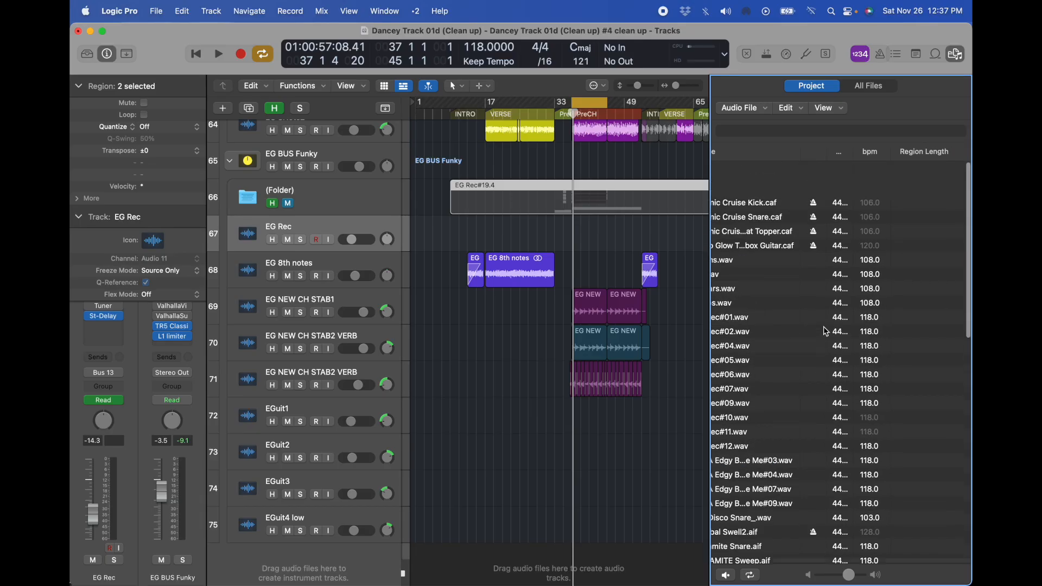
scroll(787, 407, left, 3)
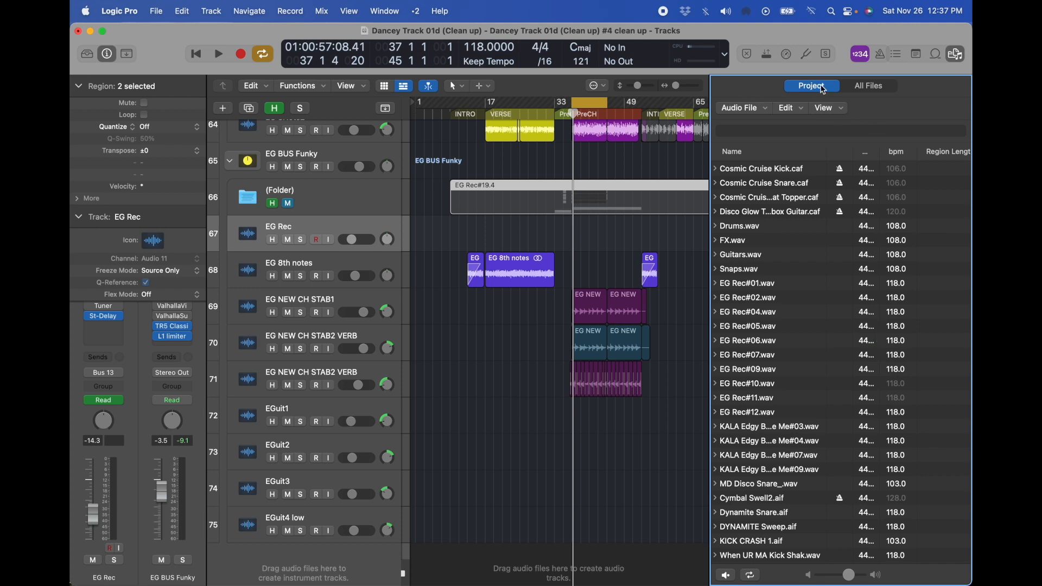
key(f)
key(z)
click(612, 483)
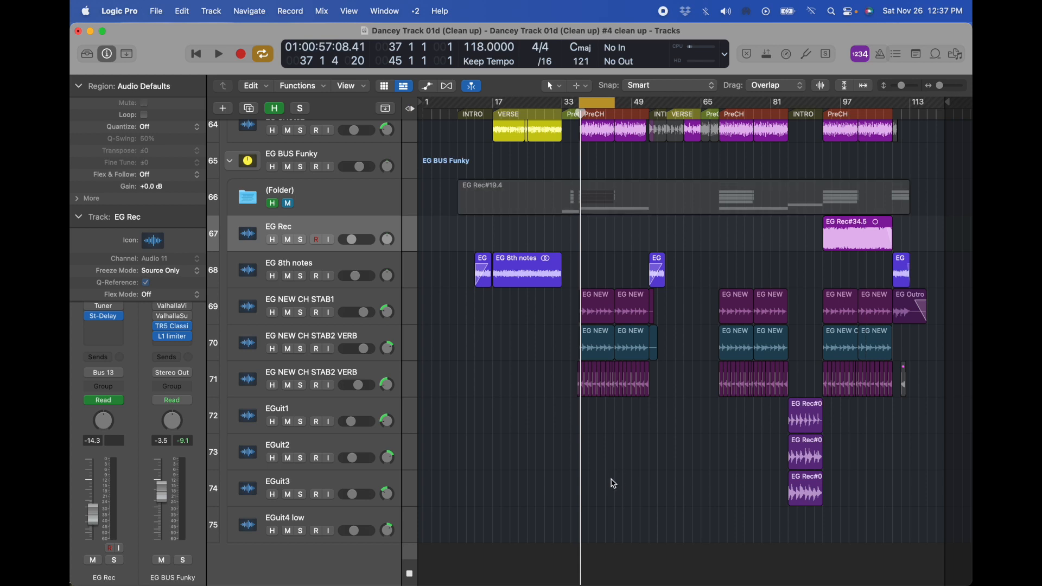
Hide the tracks flagged as hidden and collapse all track stacks so only the bus tracks remain, slightly increasing the track height.
key(h)
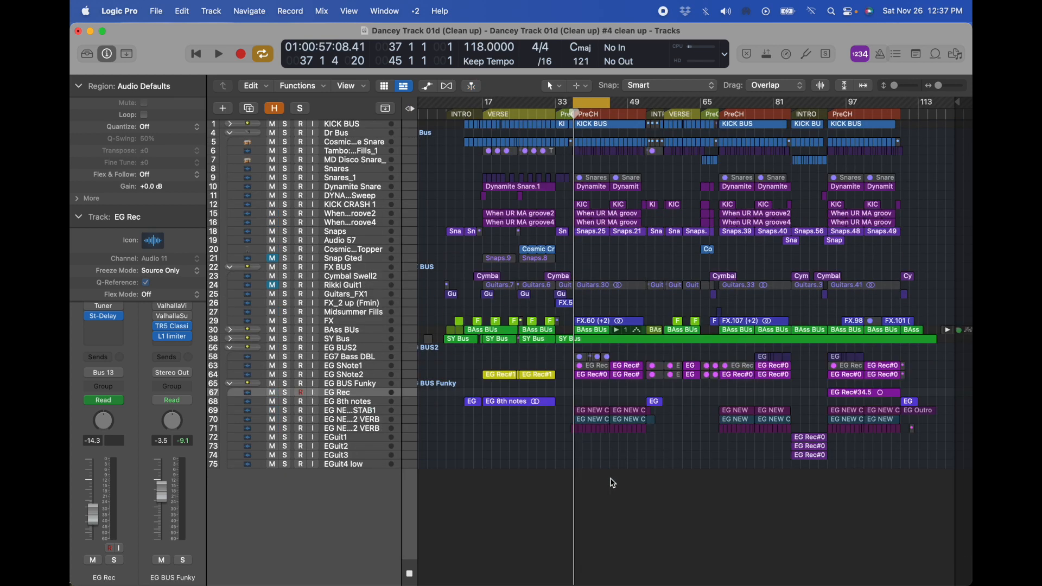
alt+click(231, 133)
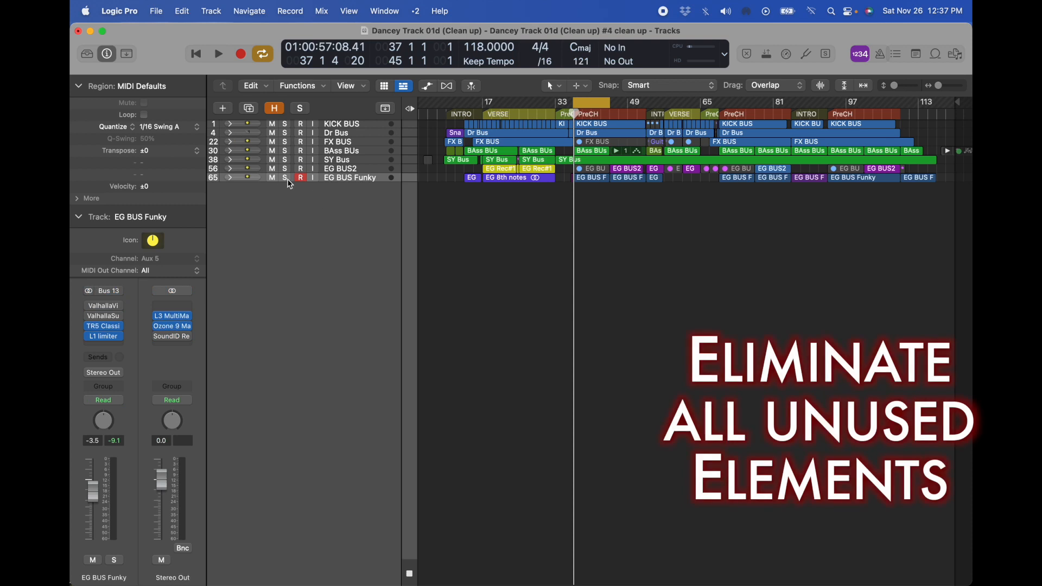
alt+click(231, 141)
alt+click(231, 141)
alt+click(231, 142)
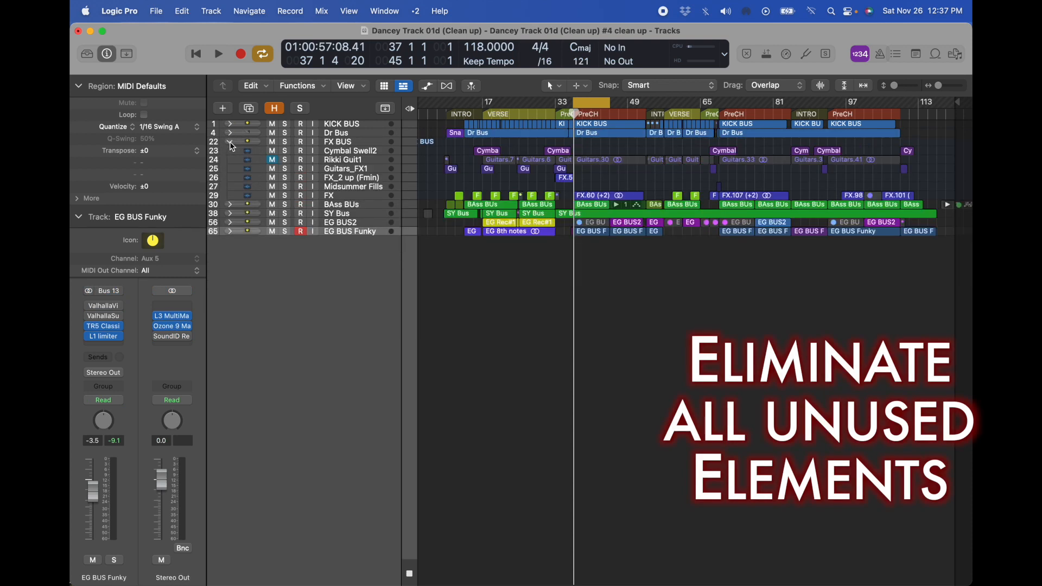
alt+click(231, 142)
key(super+Down)
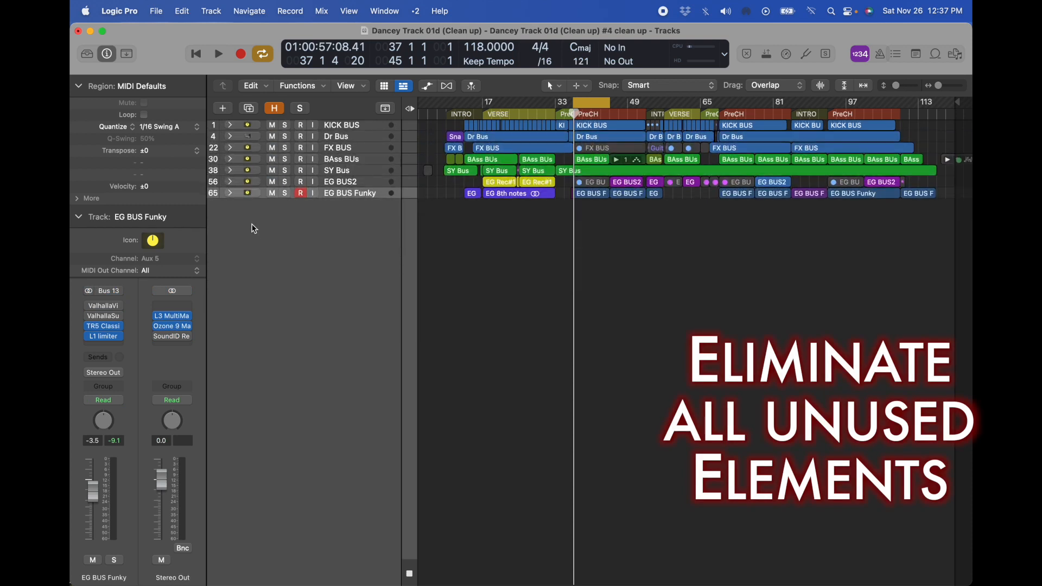